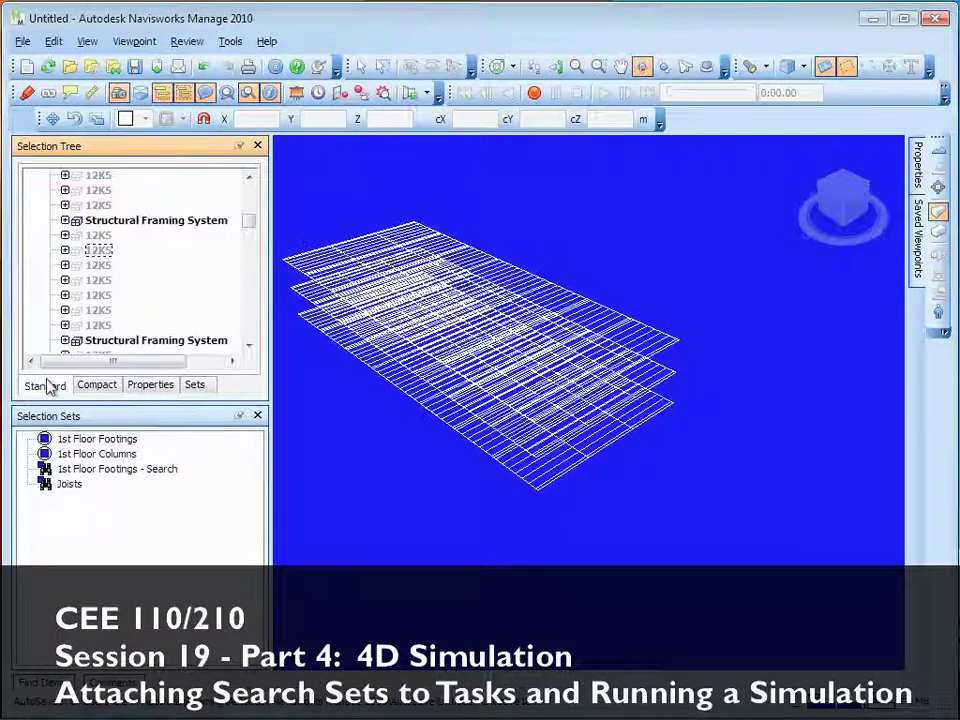
Delete the file Office - Structural - Class3A.nwc from the model.
drag(249, 223, 250, 190)
click(35, 190)
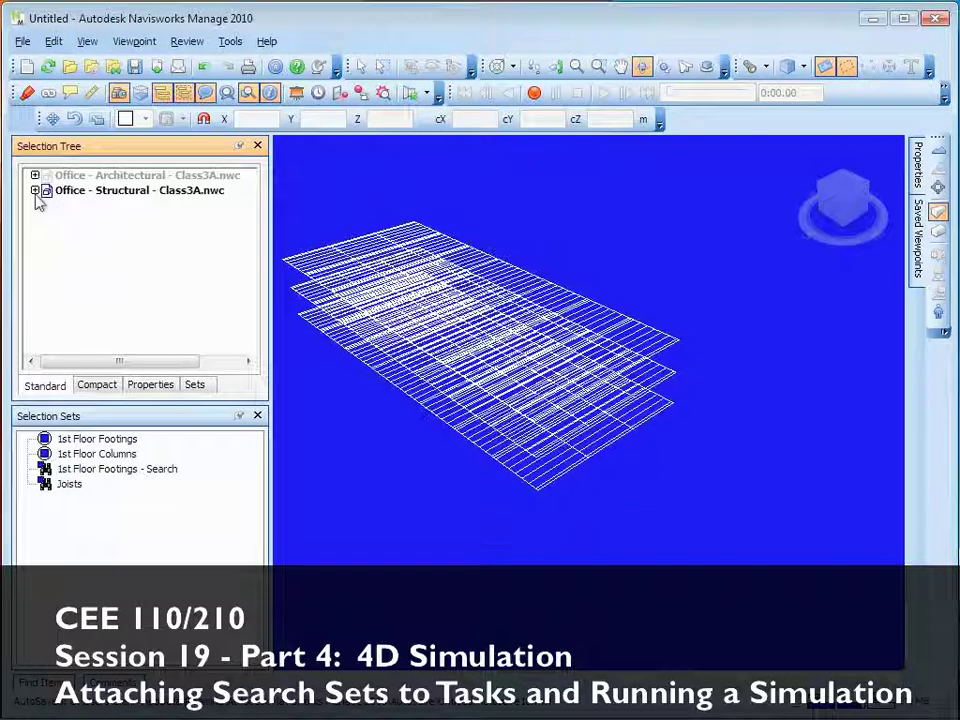
click(79, 191)
right_click(81, 194)
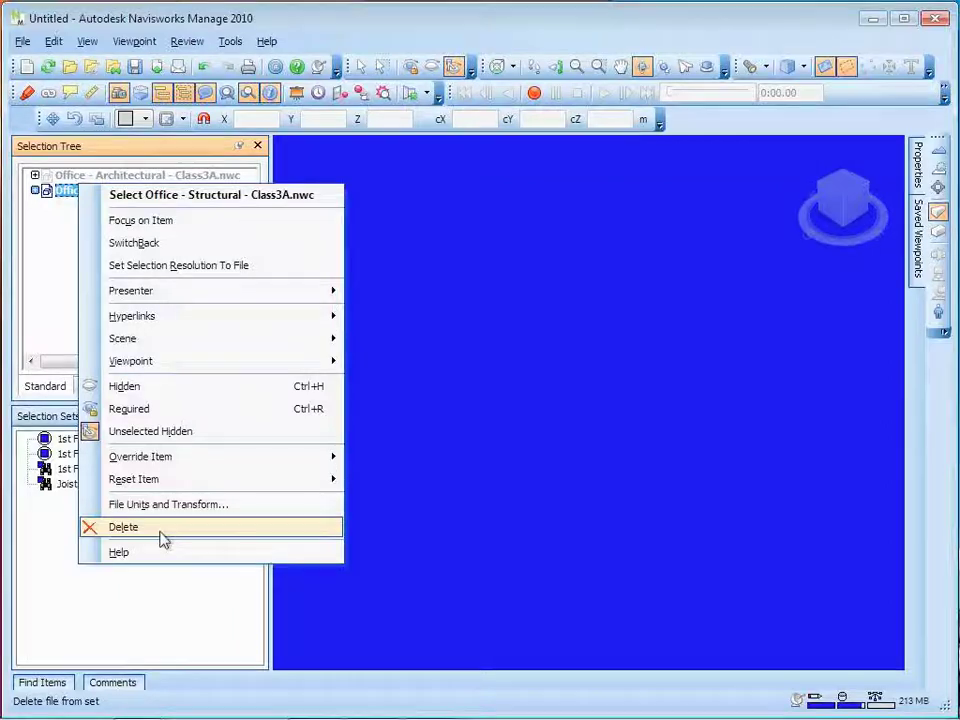
click(163, 540)
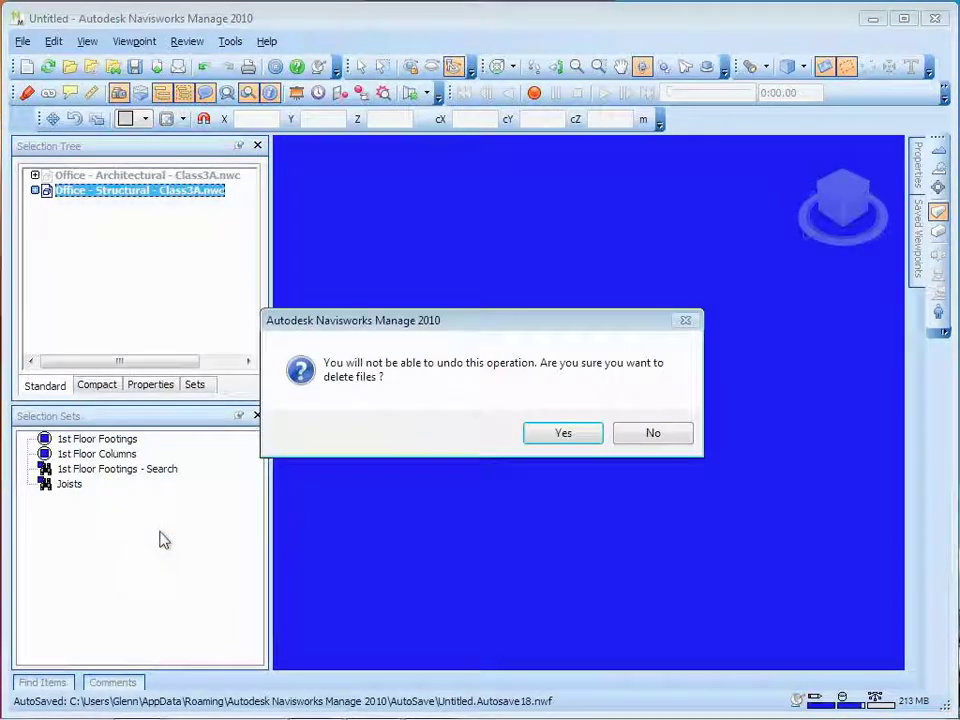
click(565, 433)
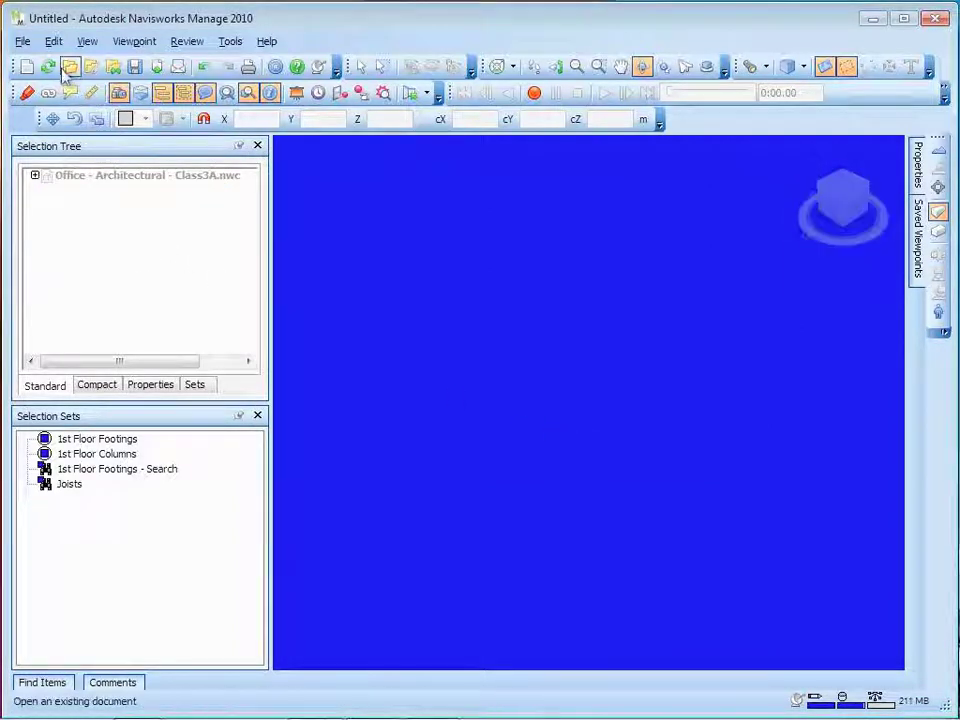
Append the file Office - Structural - with IDs - Class 3B.nwc from the Session 19 folder.
click(22, 41)
click(60, 152)
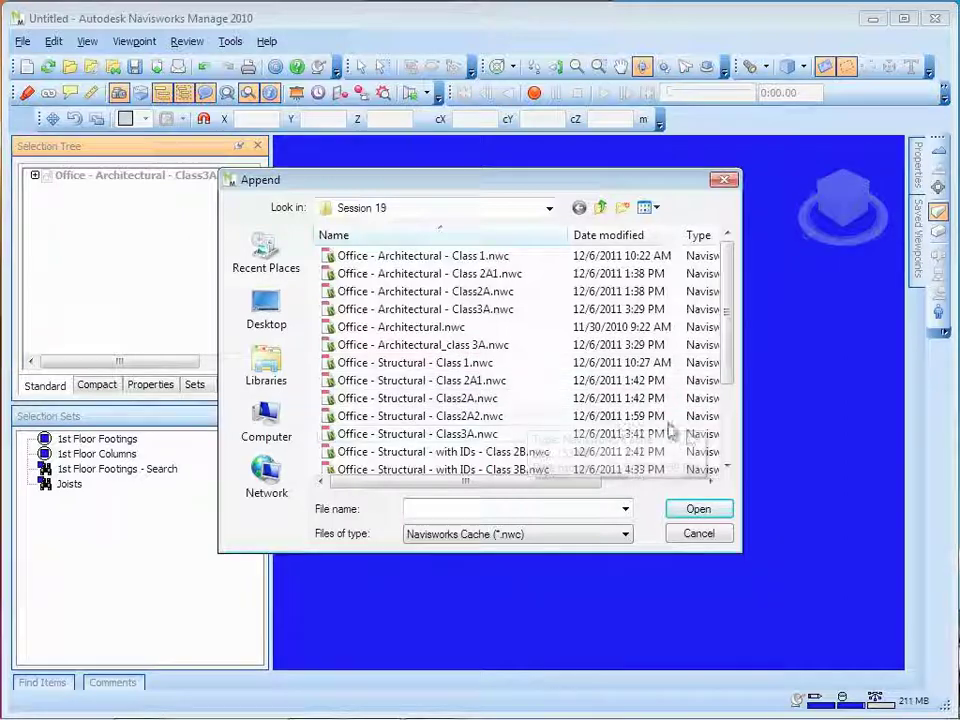
click(546, 470)
click(689, 509)
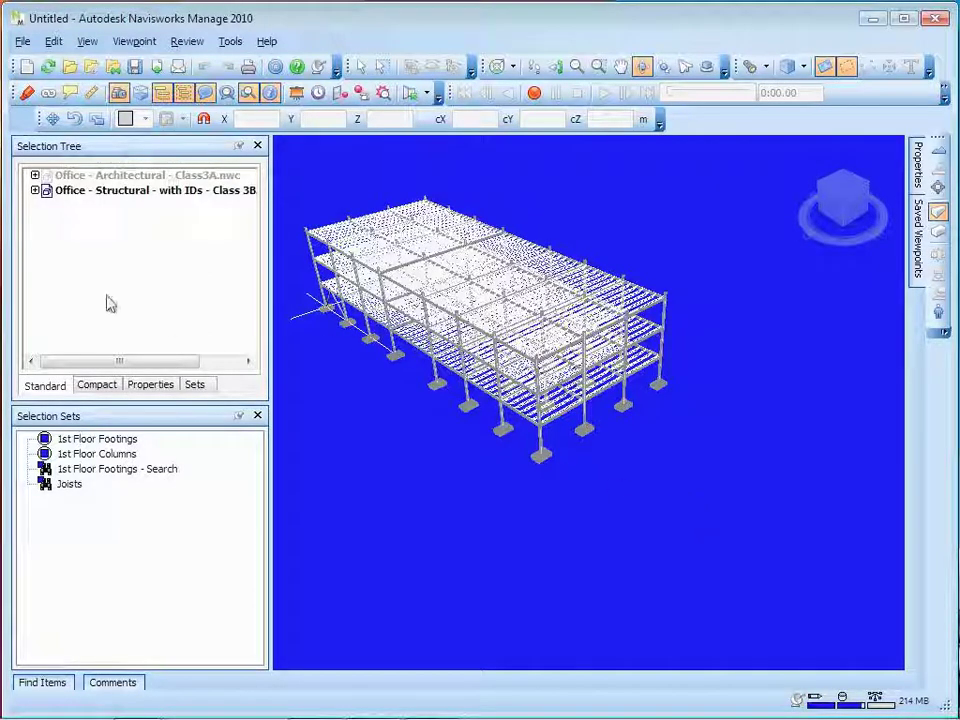
Look through the levels of the appended structural file and the first W10X49 item under Level 1.
click(35, 190)
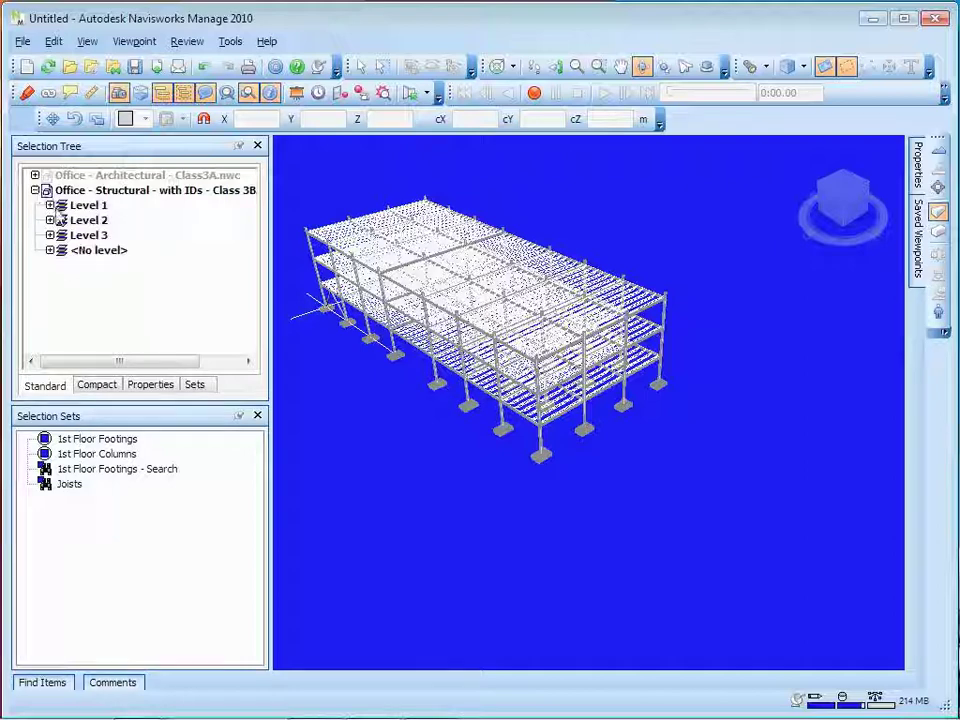
click(48, 205)
click(65, 190)
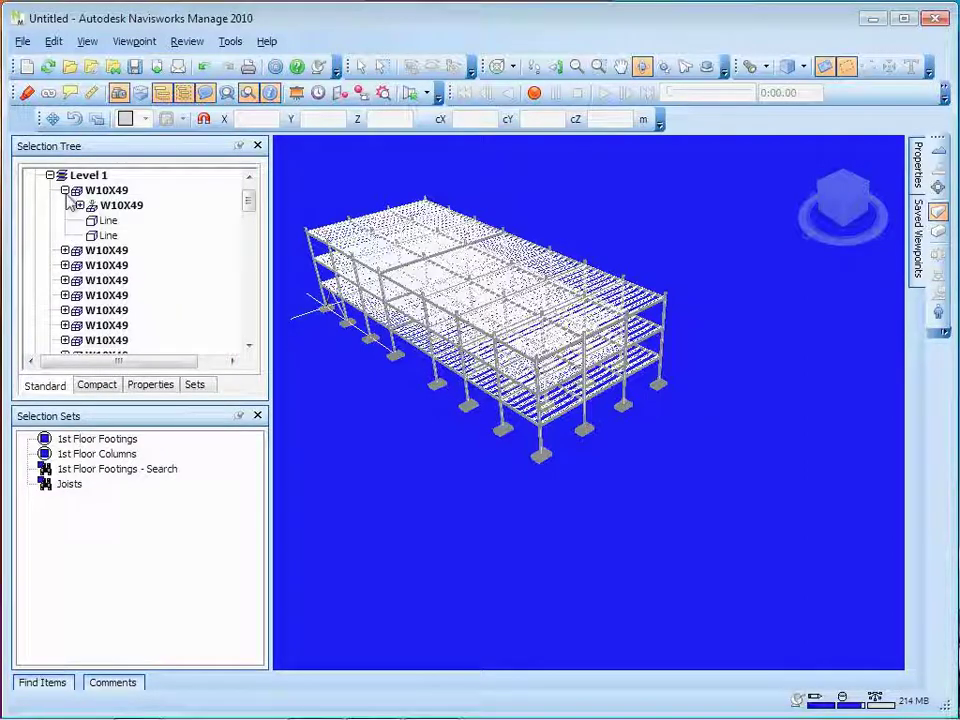
click(50, 176)
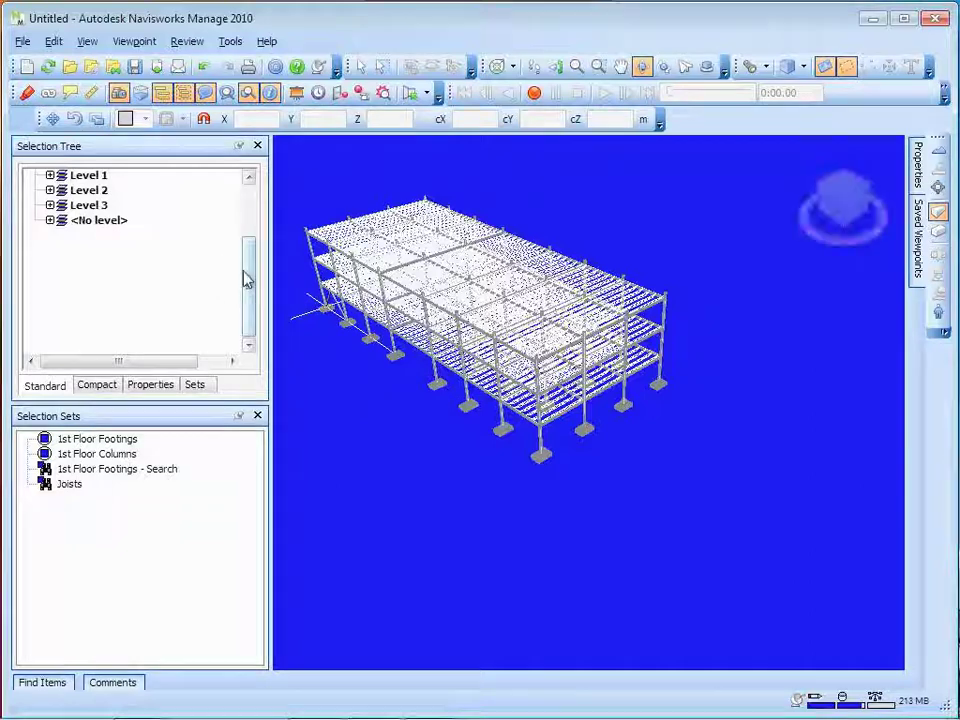
drag(244, 279, 250, 222)
List the model items by property and expand the 4D_TaskID values under Element.
click(165, 388)
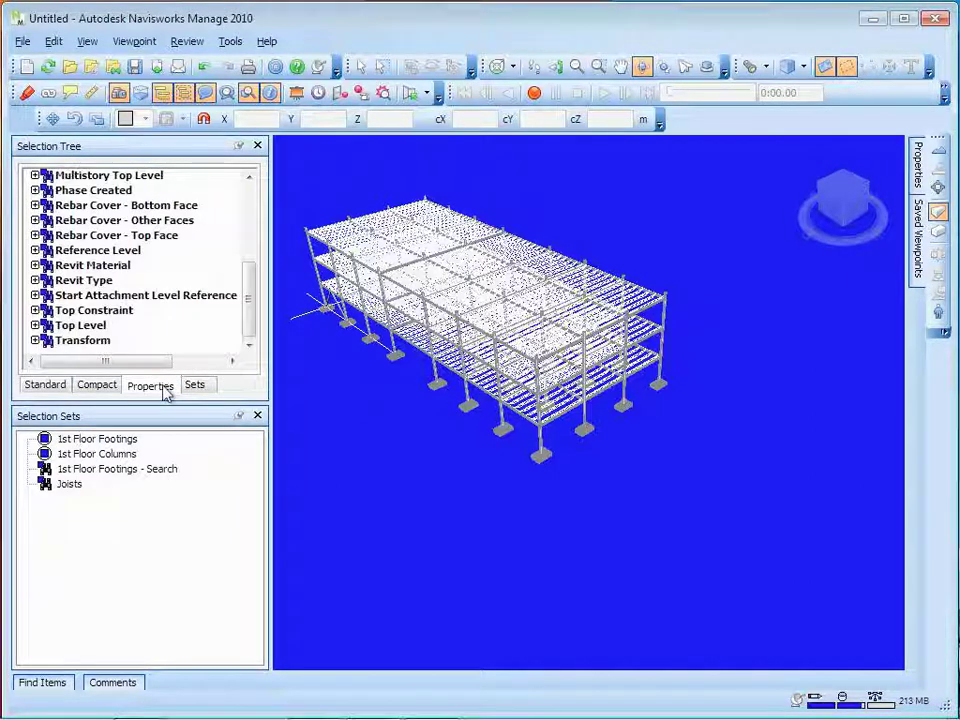
drag(252, 285, 258, 220)
click(35, 220)
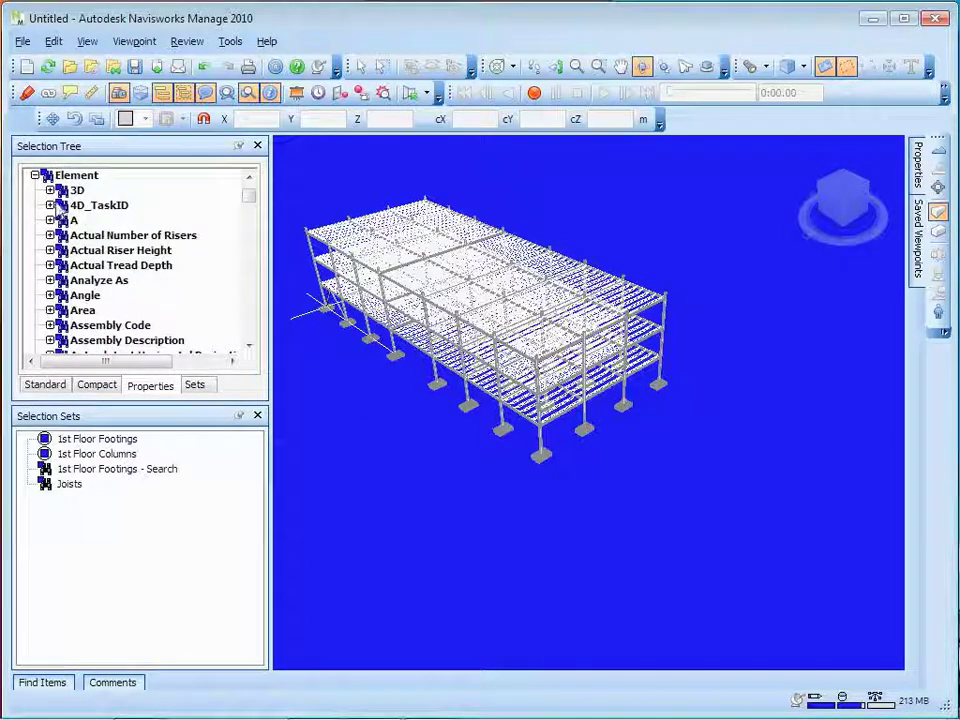
click(64, 205)
click(50, 205)
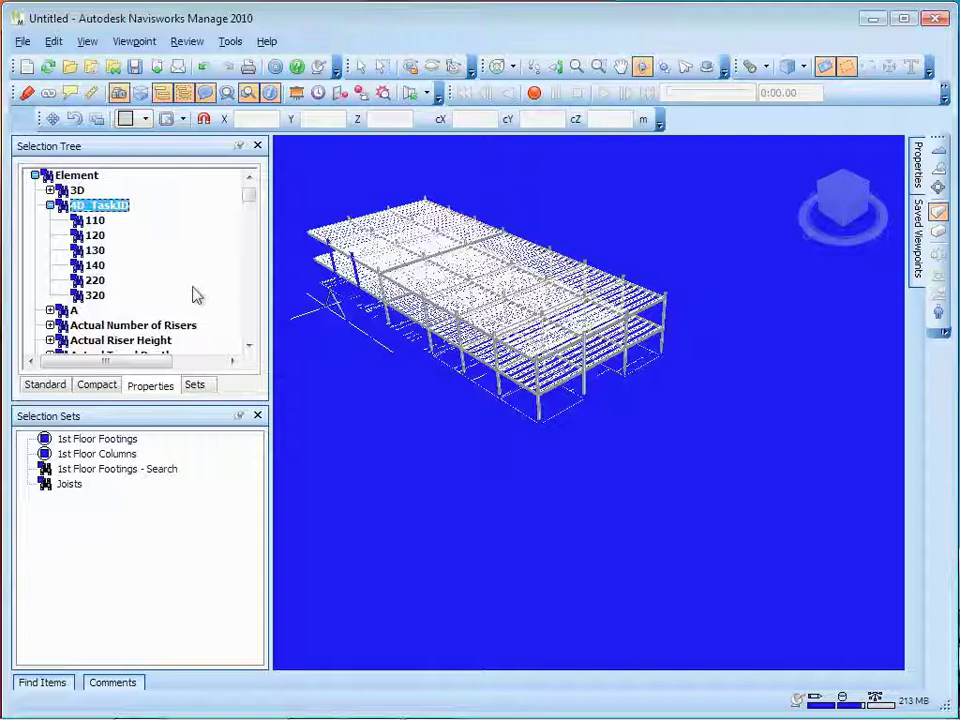
Highlight the elements with 4D_TaskID 110, 120, 130 and 220 one value at a time to examine them in the model.
click(93, 222)
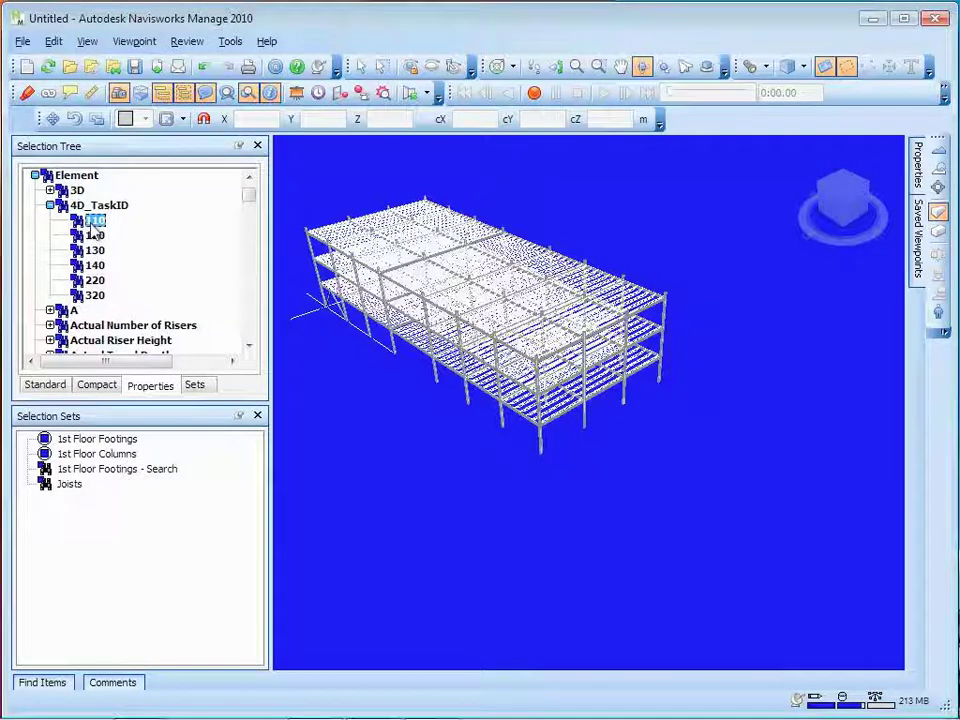
click(94, 235)
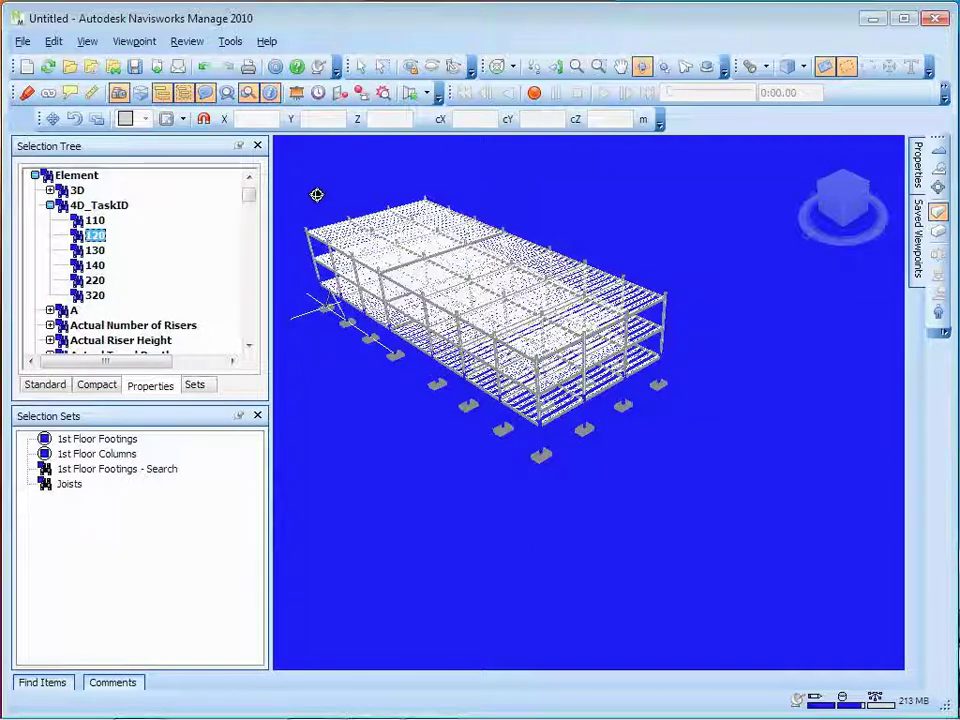
click(78, 175)
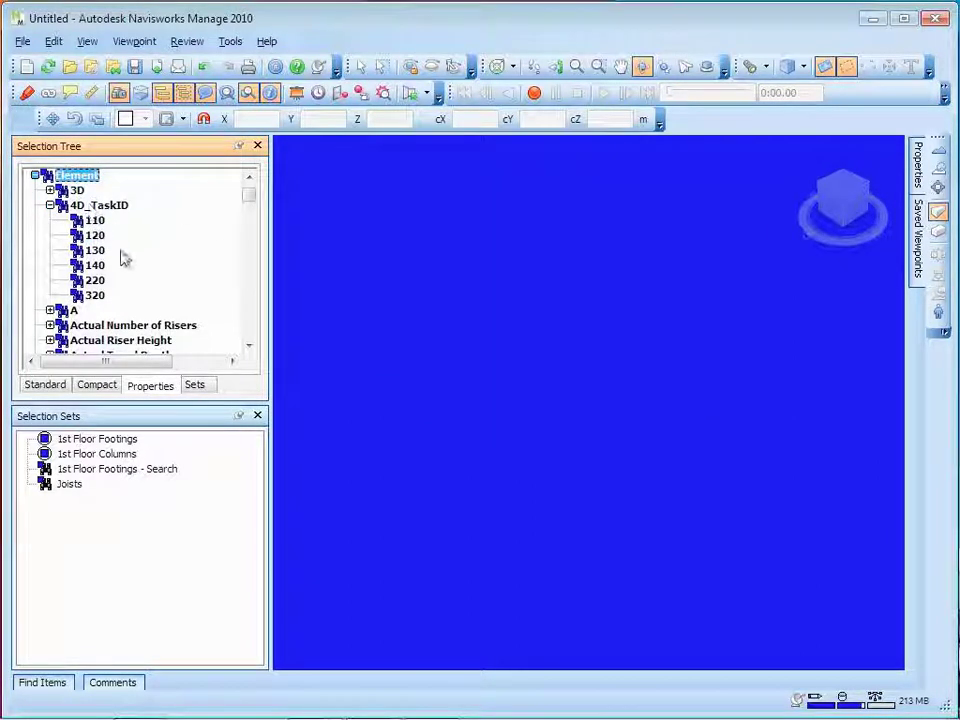
click(130, 325)
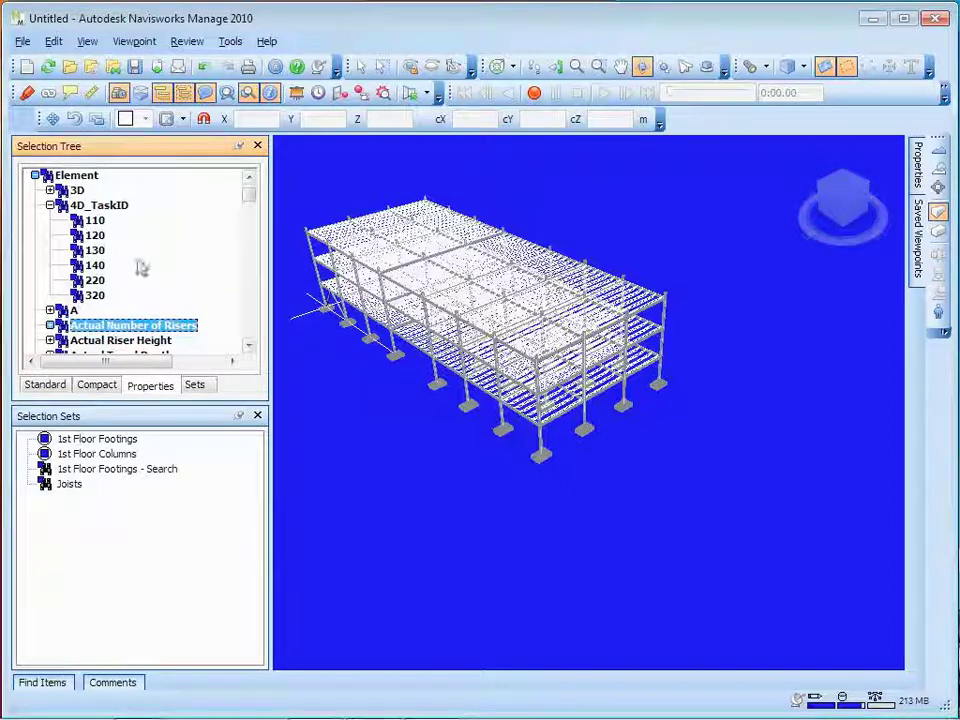
click(95, 235)
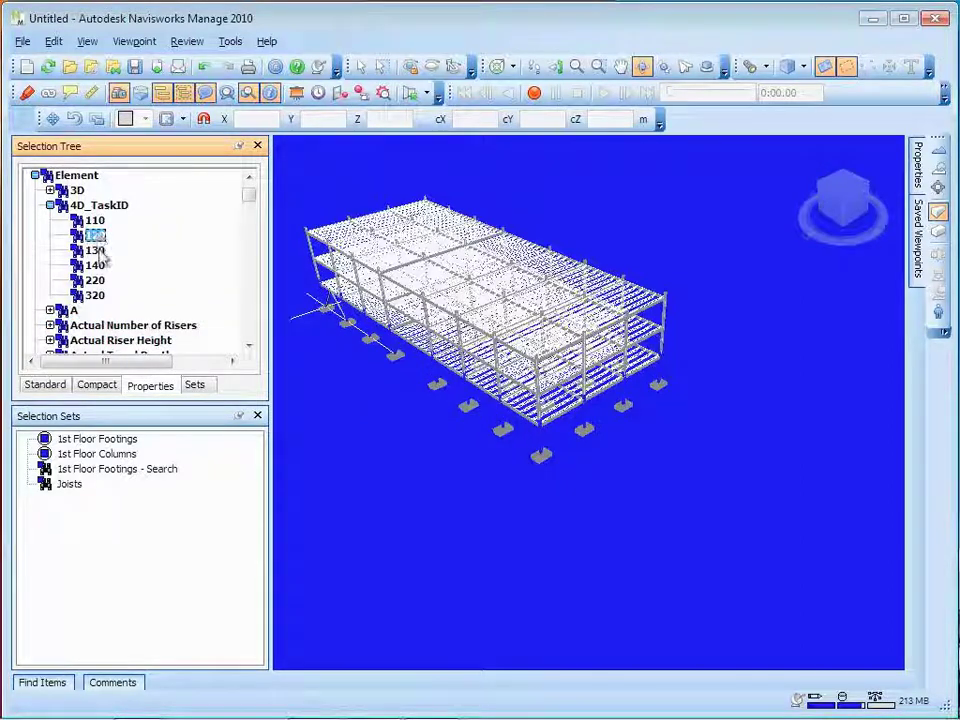
click(96, 250)
click(96, 280)
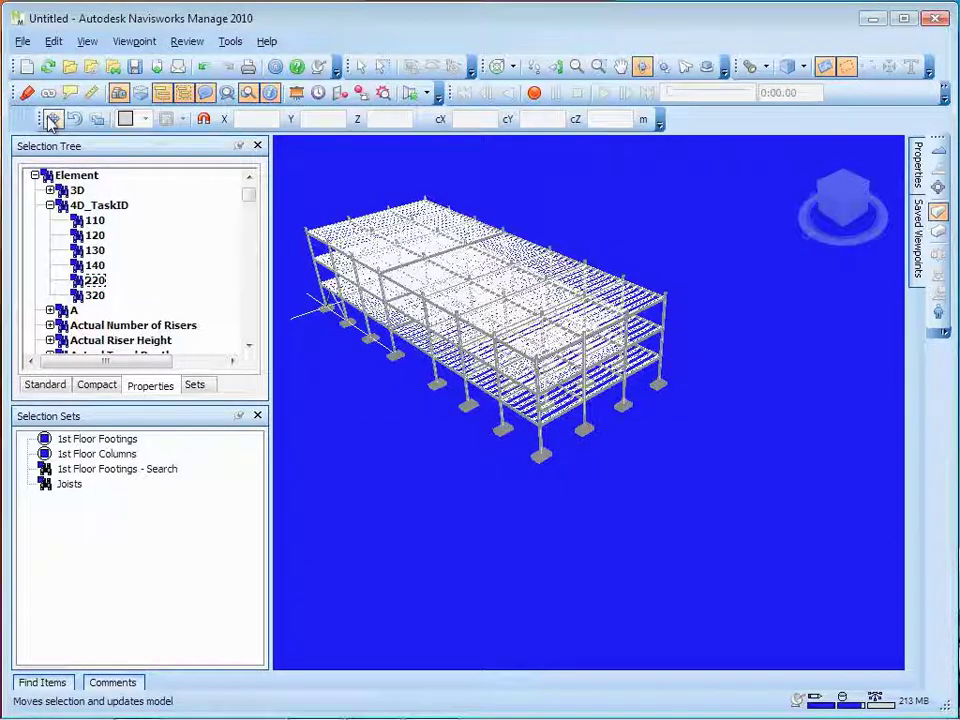
Try displaying the structural model in wireframe rendering mode.
click(804, 76)
click(812, 132)
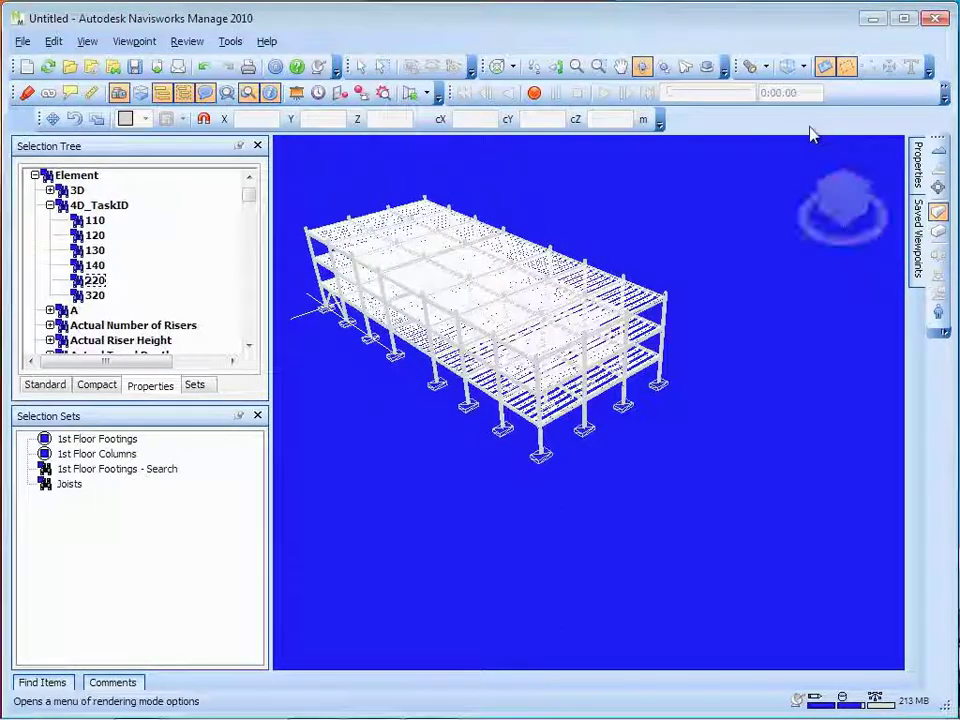
click(804, 67)
click(797, 88)
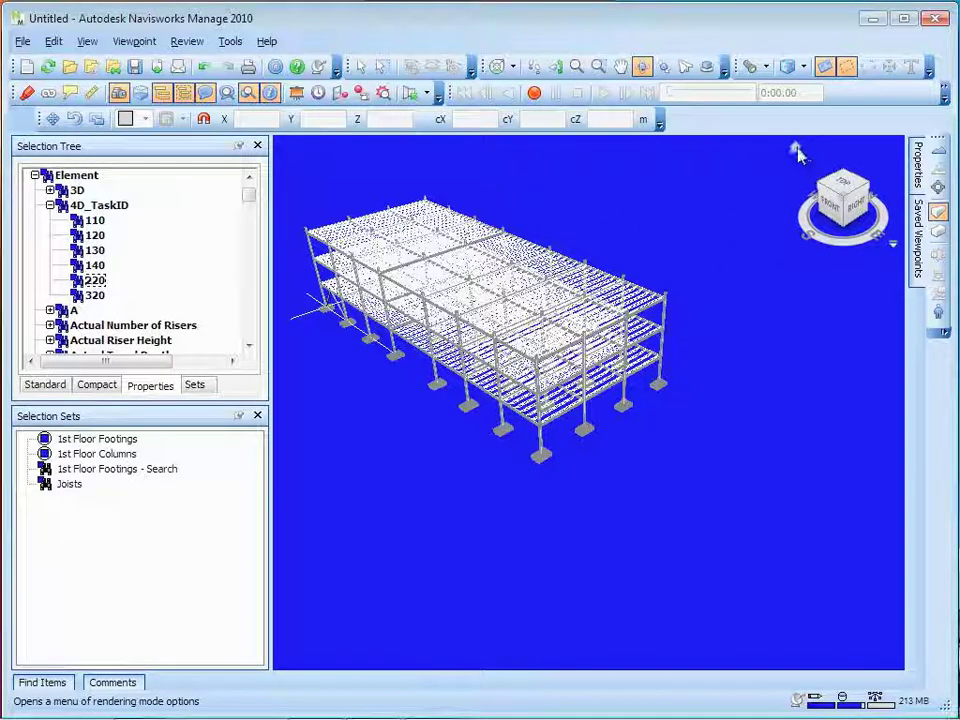
From the home view, examine which elements carry 4D_TaskID 110, 120, 140, 220 and 320.
click(796, 150)
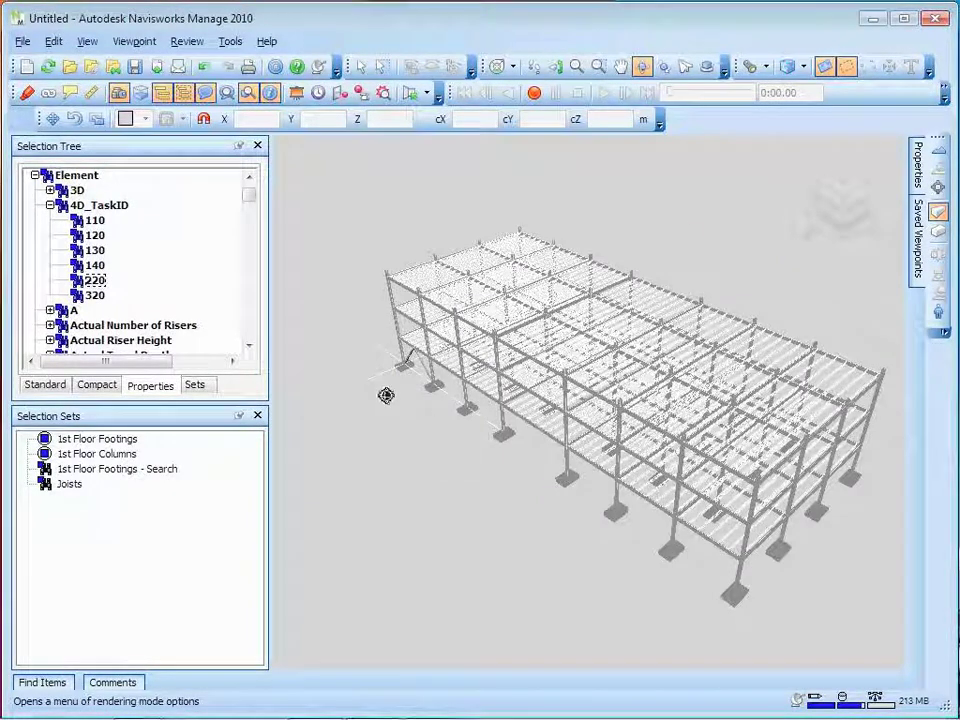
click(96, 221)
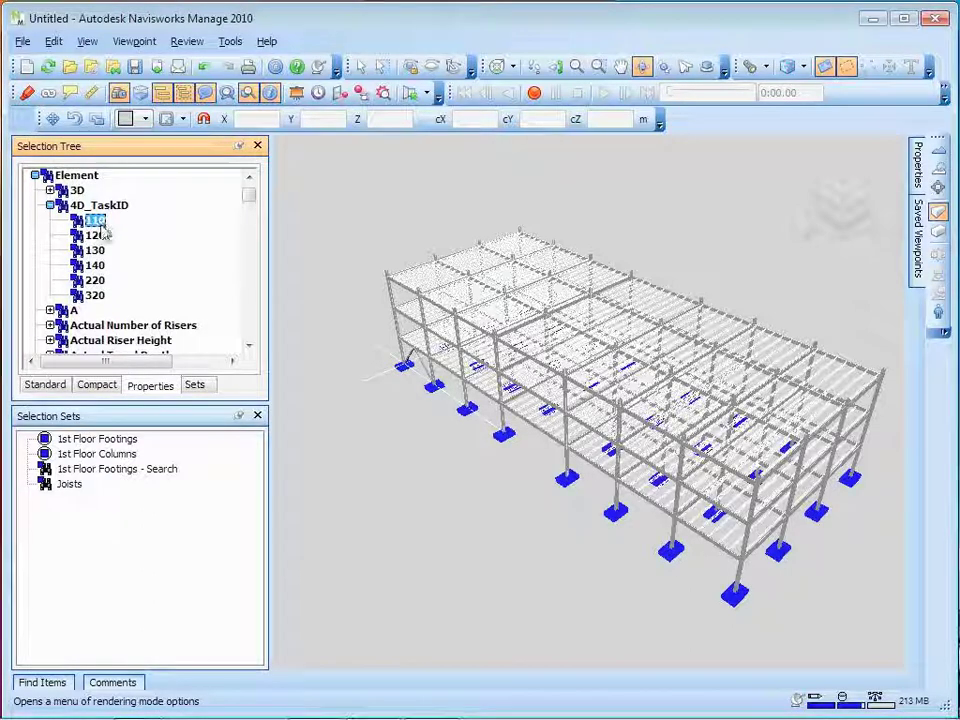
click(103, 236)
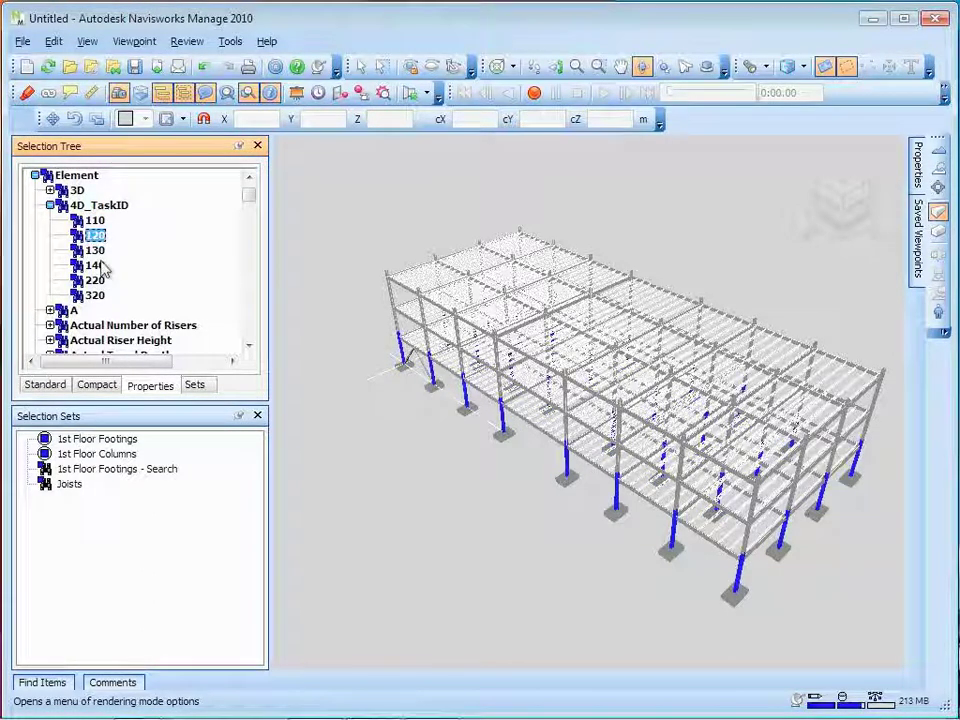
click(100, 267)
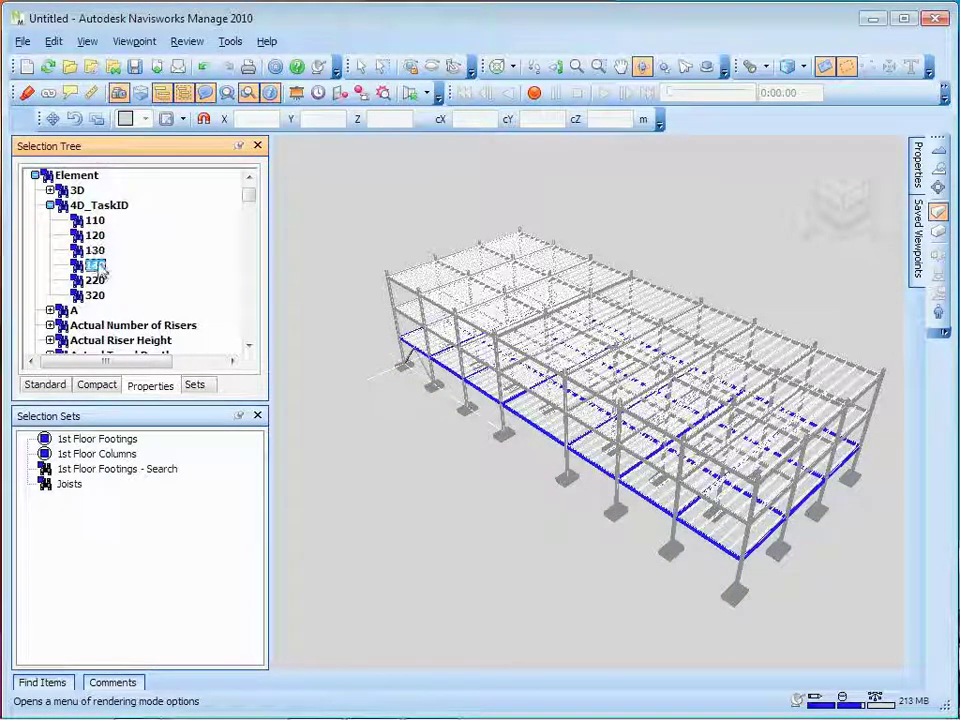
click(97, 281)
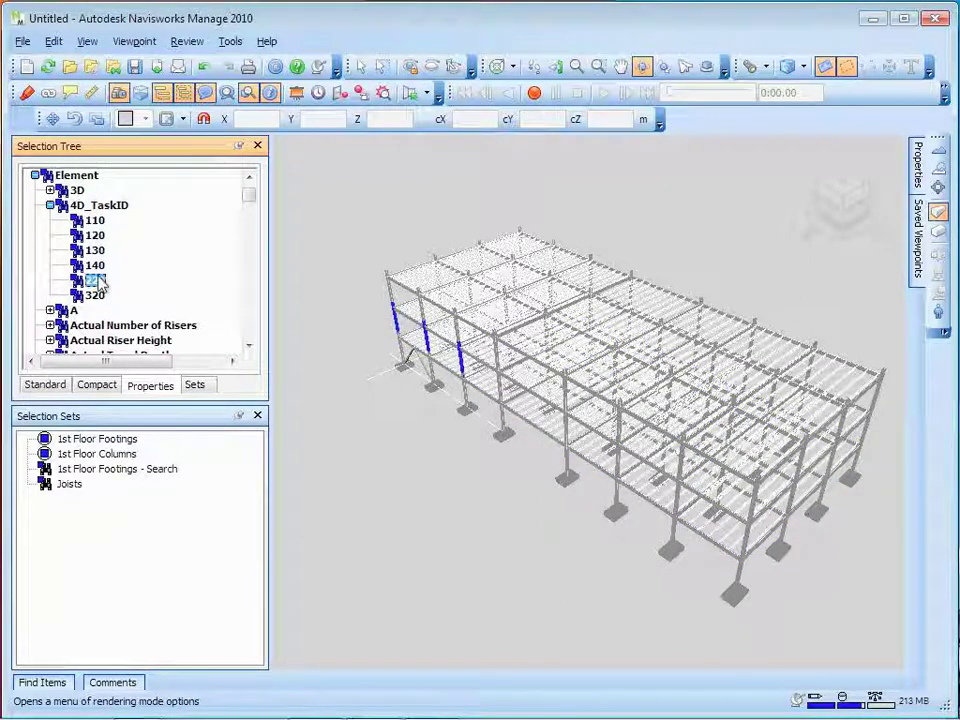
click(97, 297)
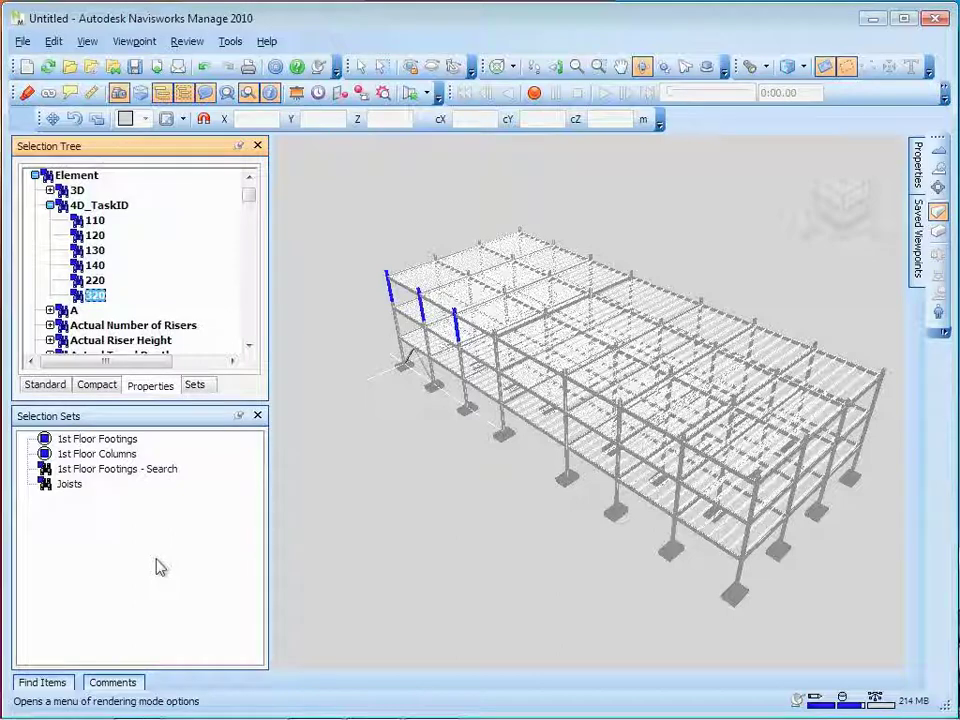
Save the search for elements with 4D_TaskID 110 as a search set named 110.
click(95, 221)
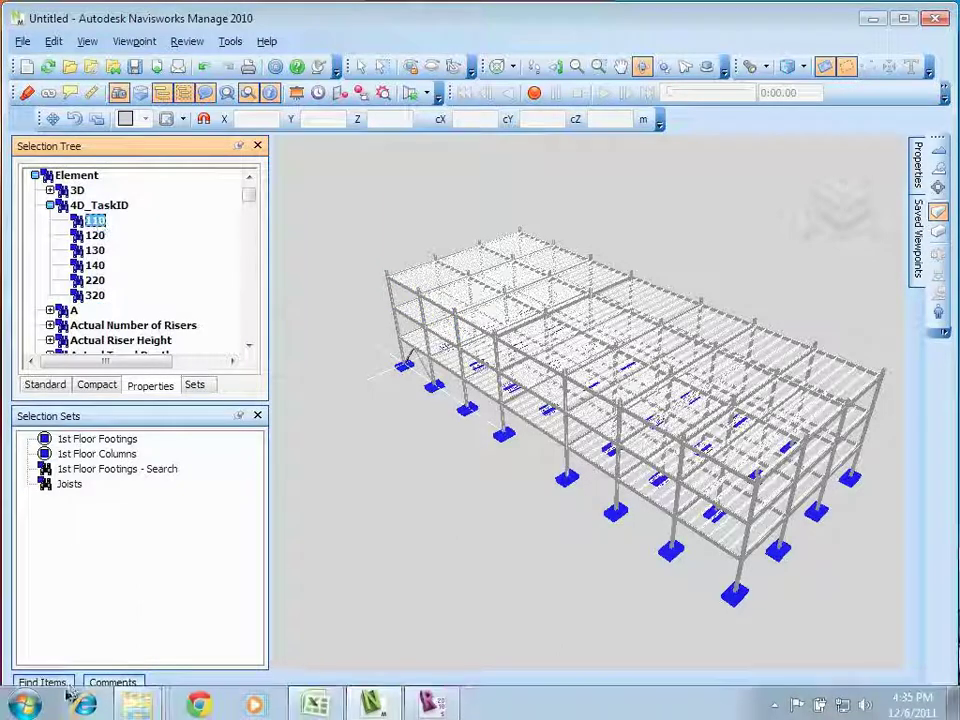
click(35, 684)
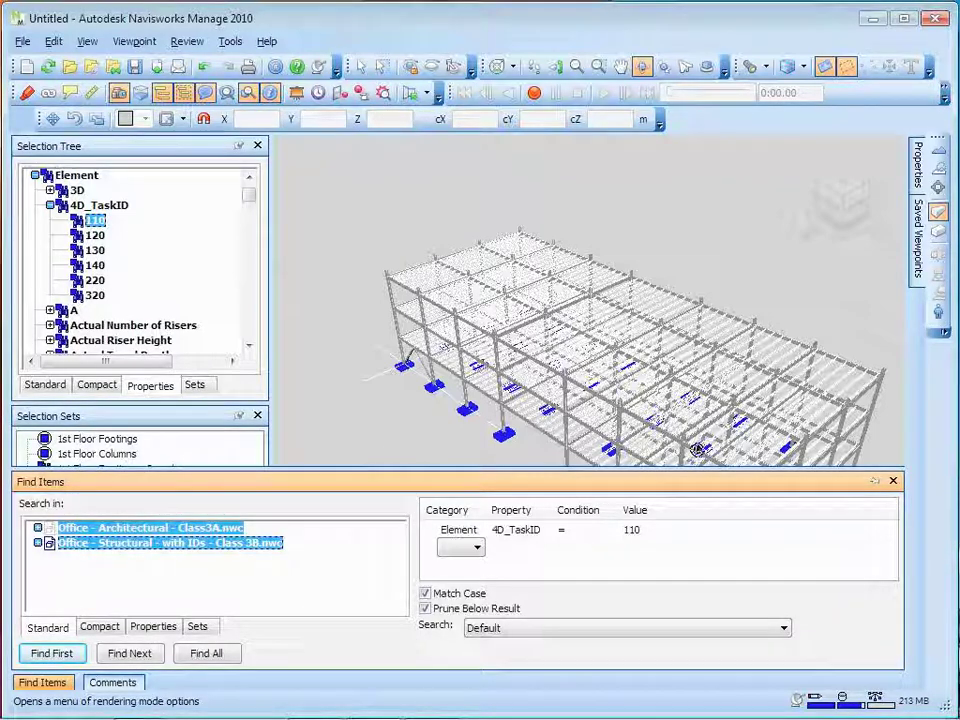
click(894, 482)
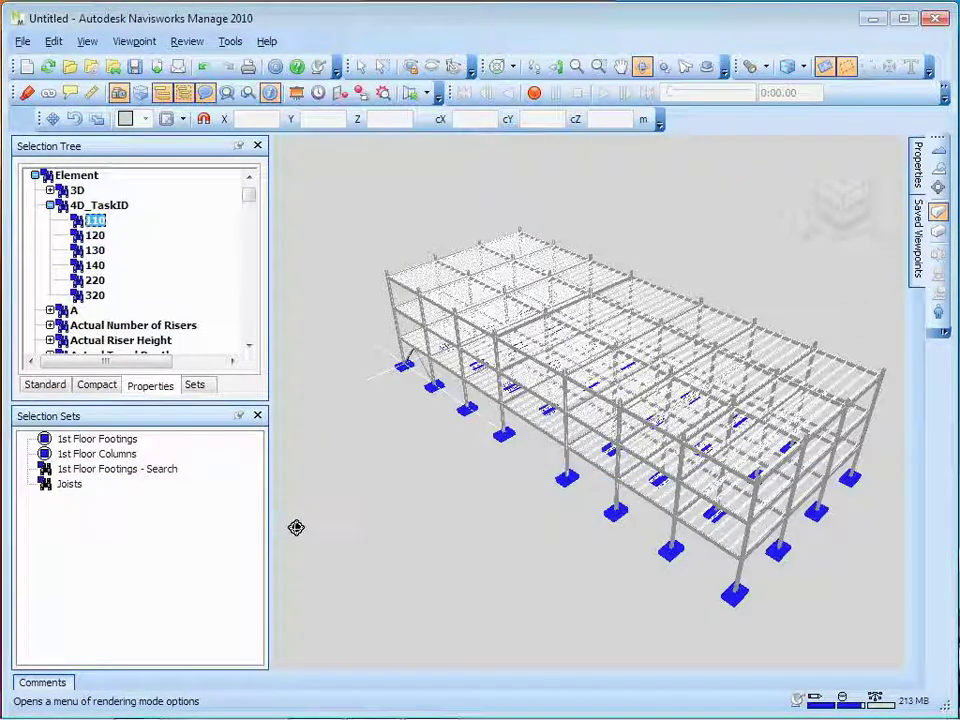
right_click(154, 510)
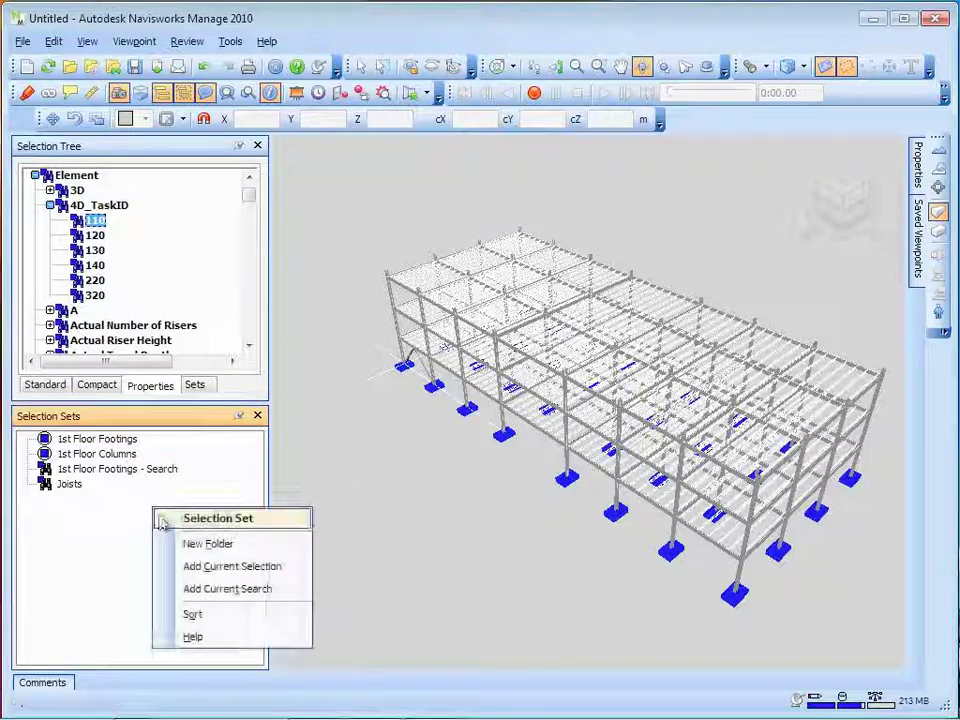
click(225, 590)
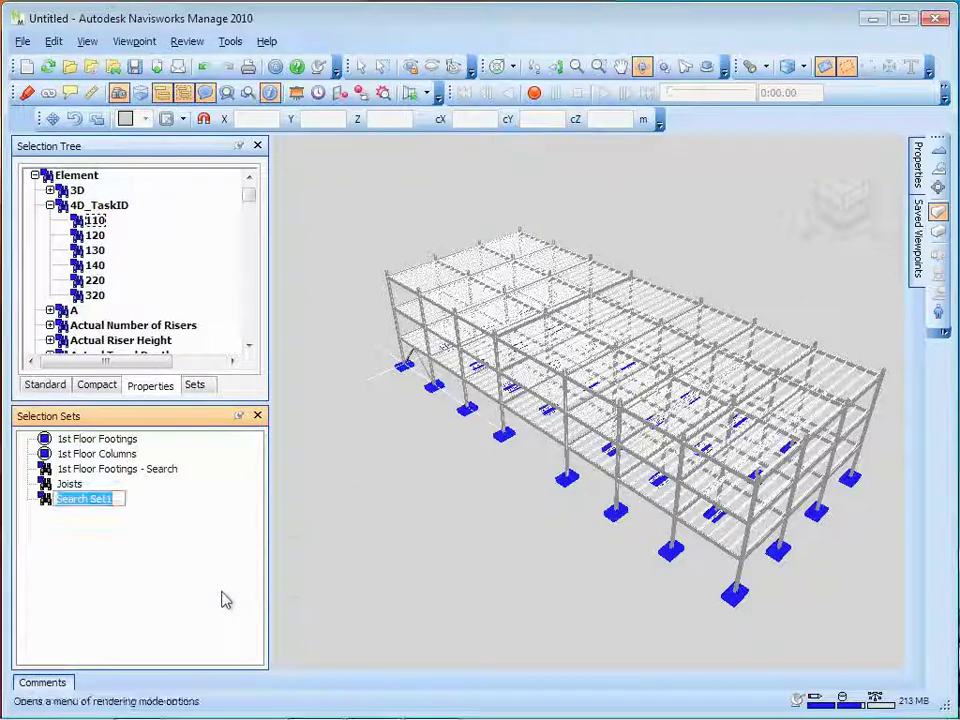
text(110)
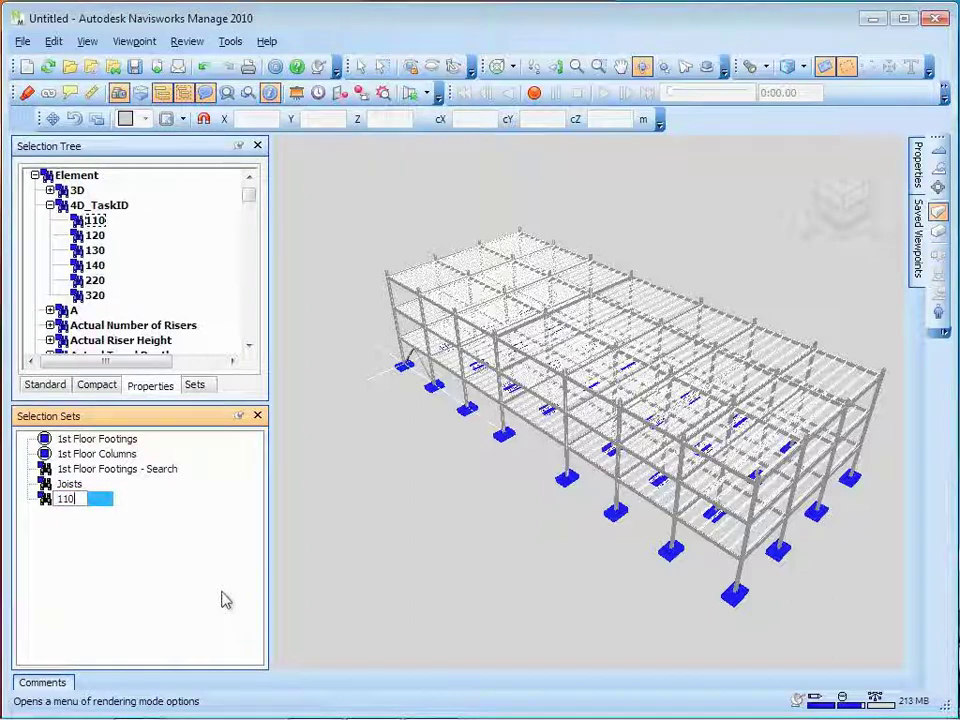
key(Return)
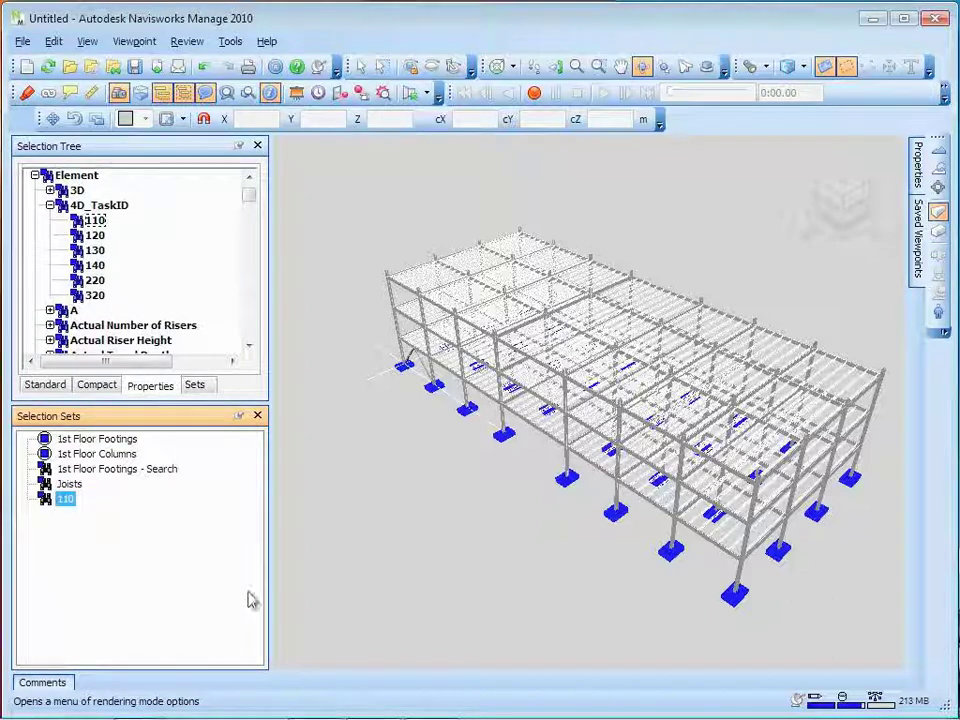
Save the search for elements with 4D_TaskID 120 as a search set named 120.
click(96, 237)
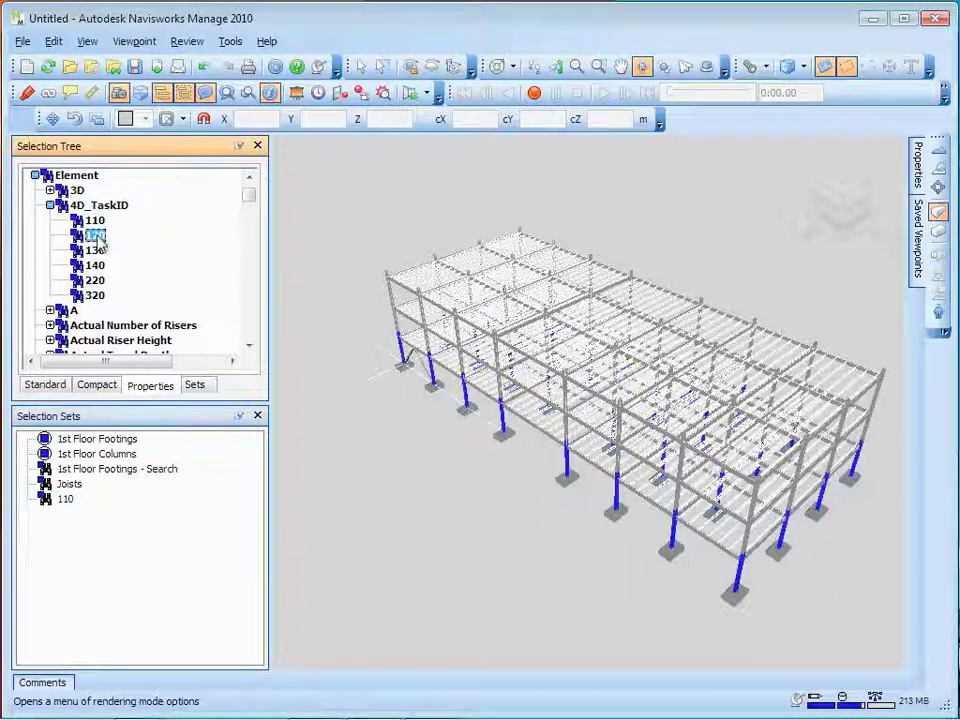
right_click(132, 541)
click(189, 620)
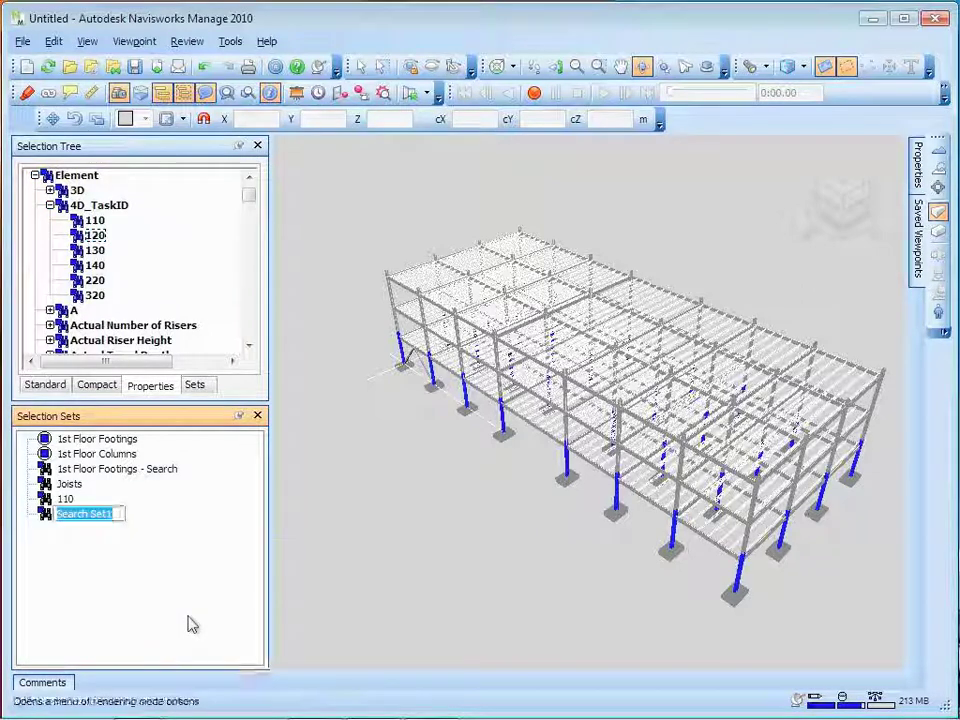
text(120)
key(Return)
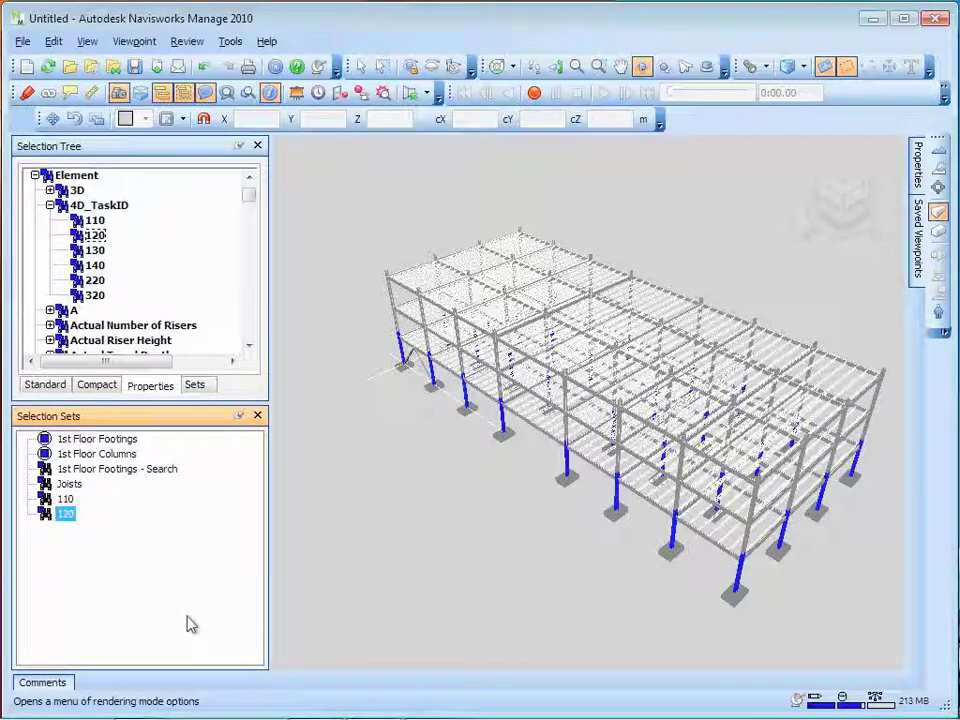
Save the search for elements with 4D_TaskID 130 as a search set named 130.
click(95, 251)
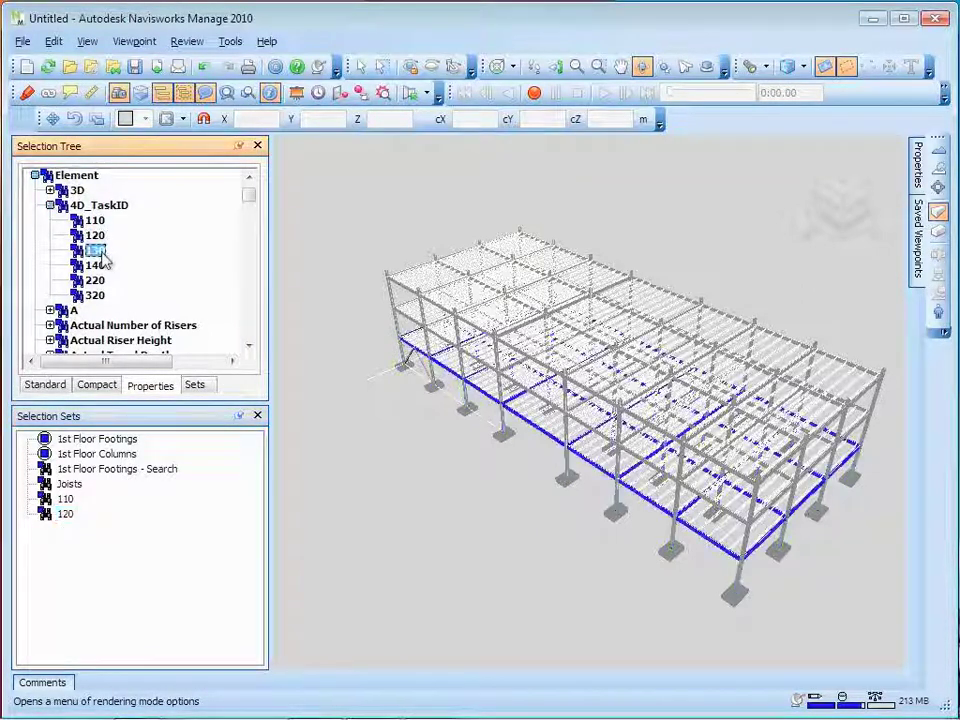
right_click(146, 590)
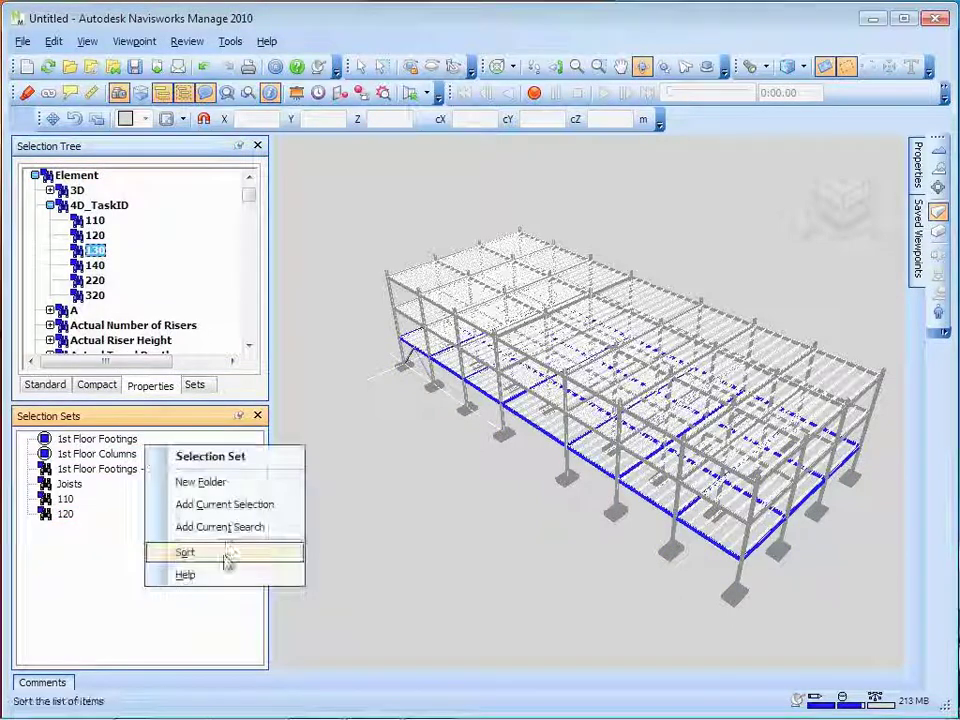
click(230, 535)
text(130)
key(Return)
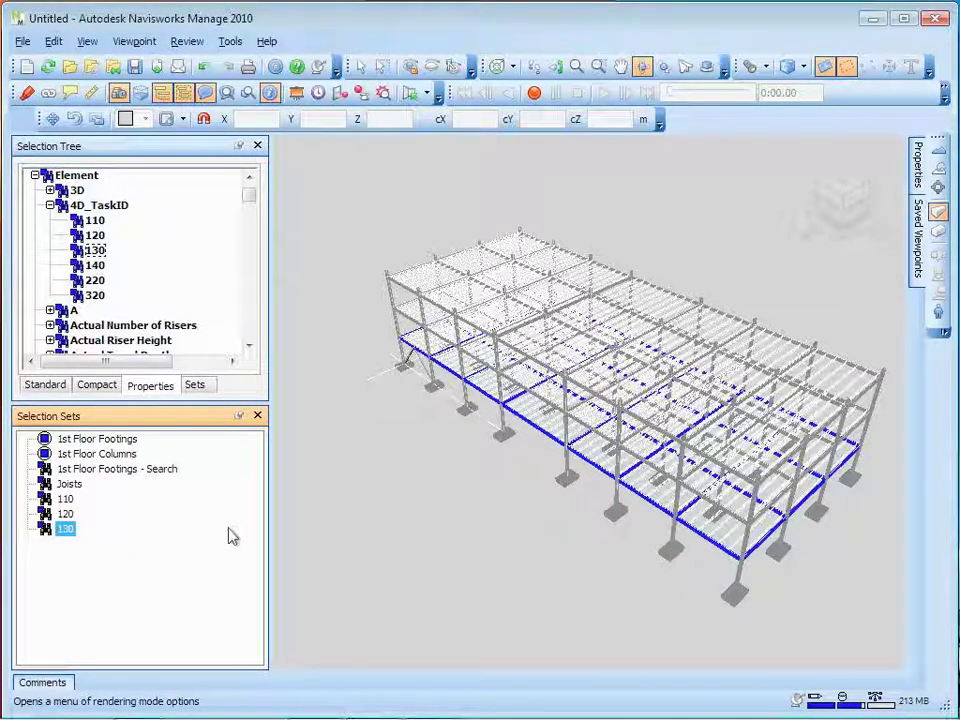
Save the search for elements with 4D_TaskID 140 as a search set named 140.
click(95, 265)
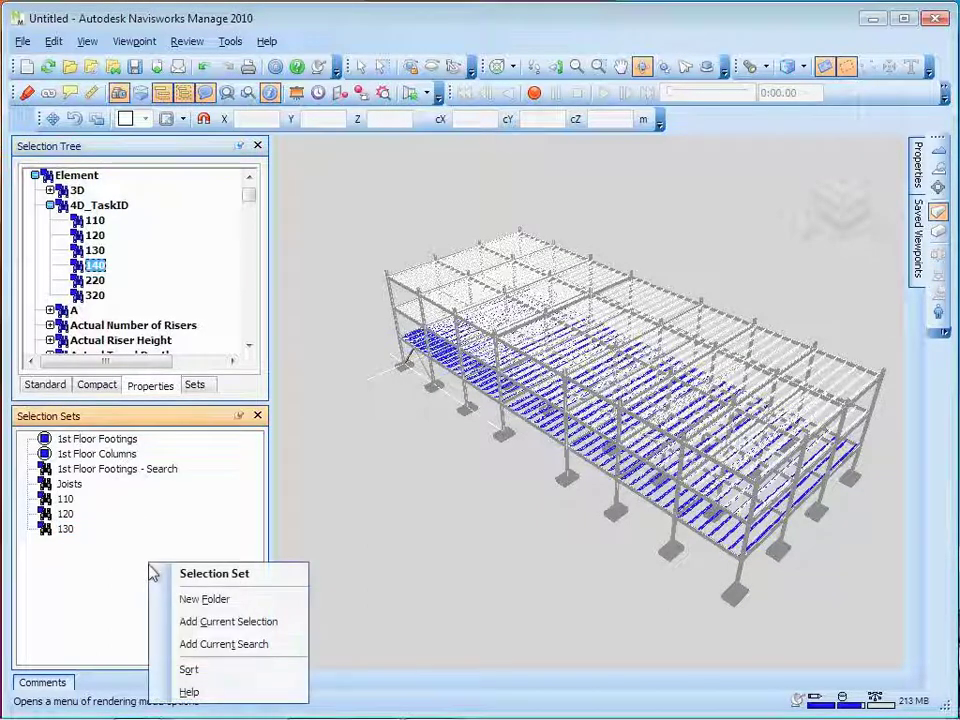
click(190, 645)
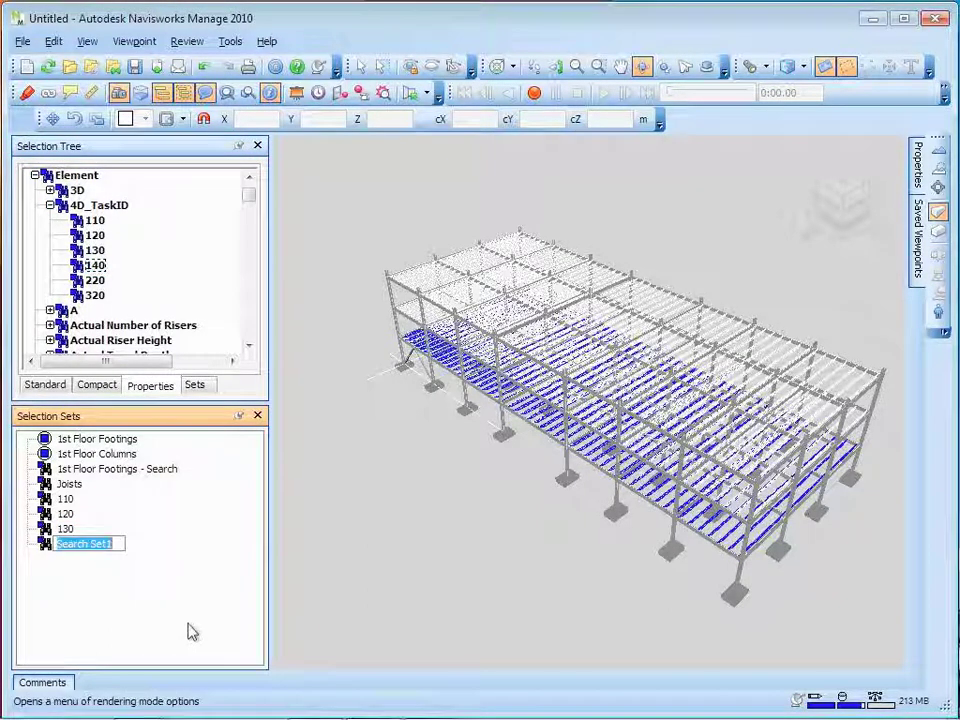
text(14)
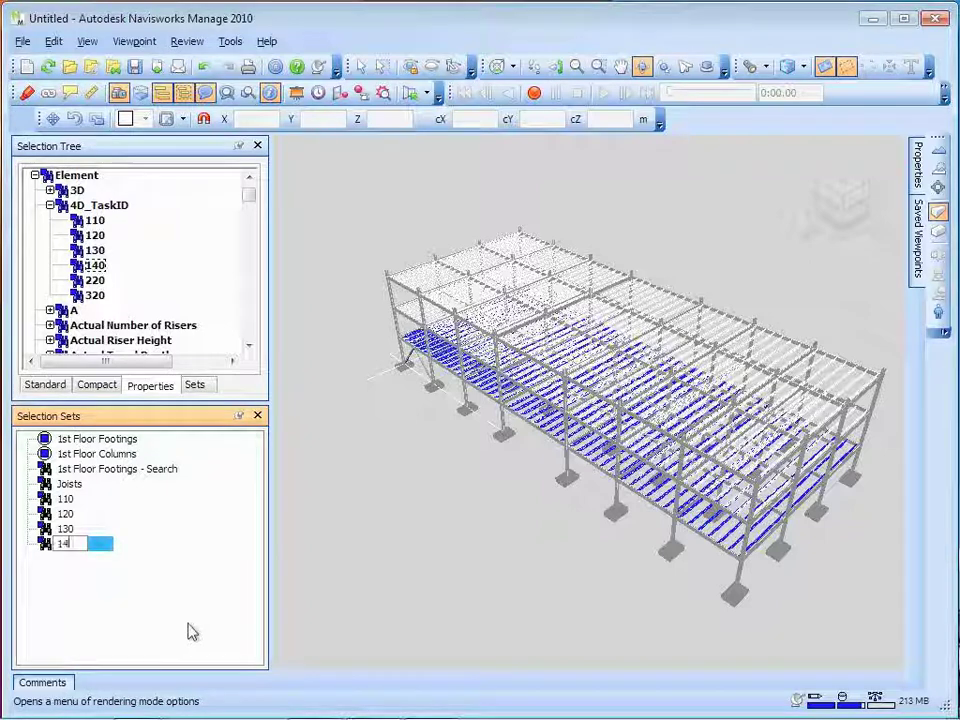
text(0)
key(Return)
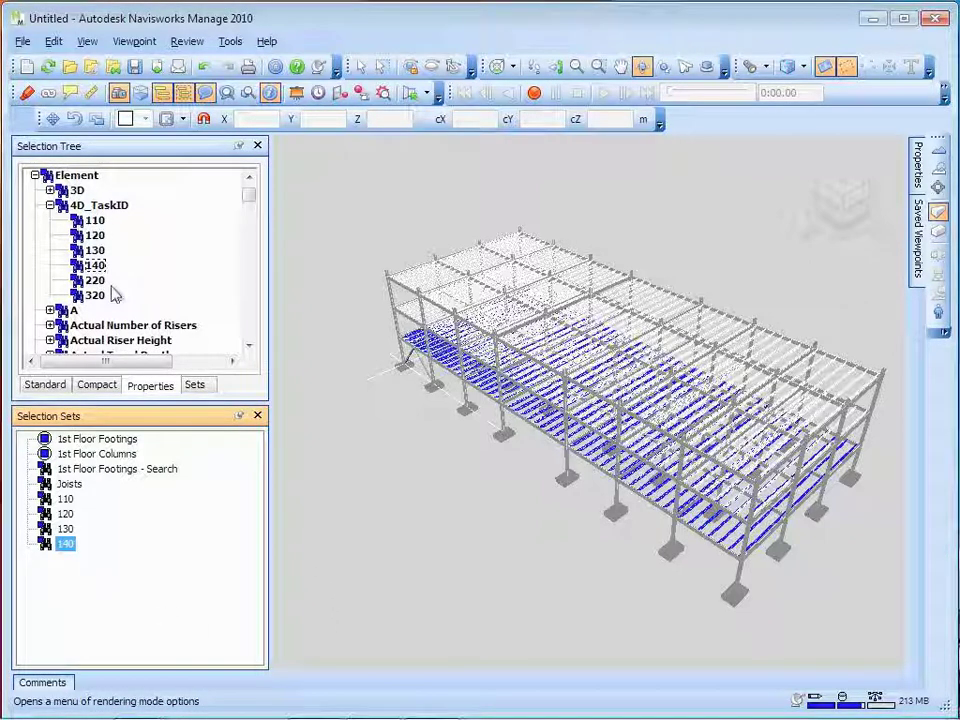
Save the search for elements with 4D_TaskID 220 as a search set named 220.
click(95, 280)
right_click(165, 619)
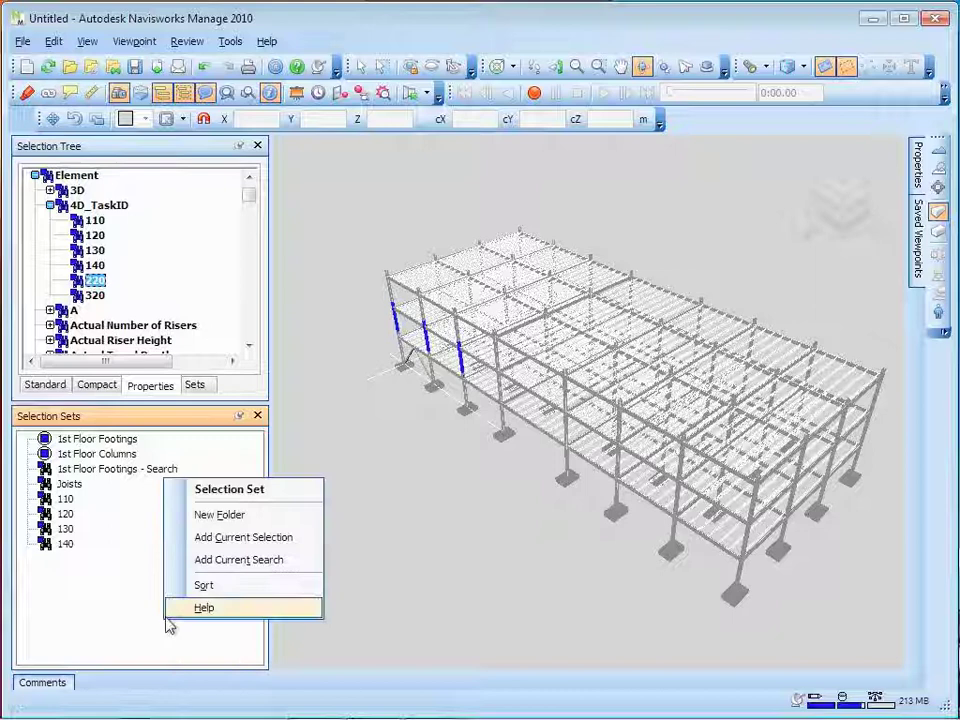
click(235, 560)
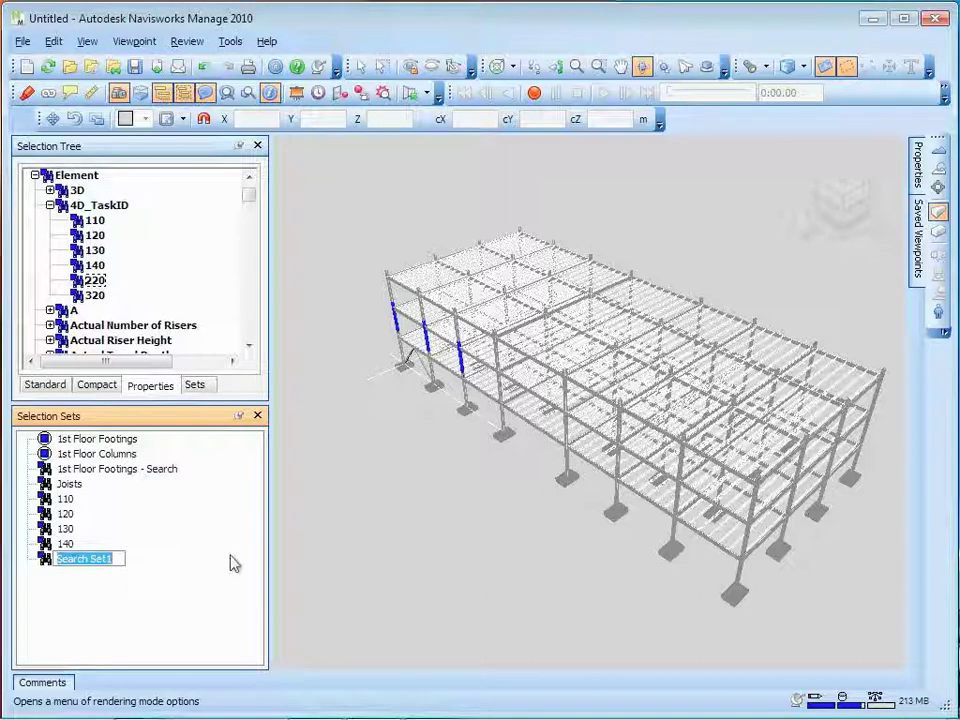
text(220)
key(Return)
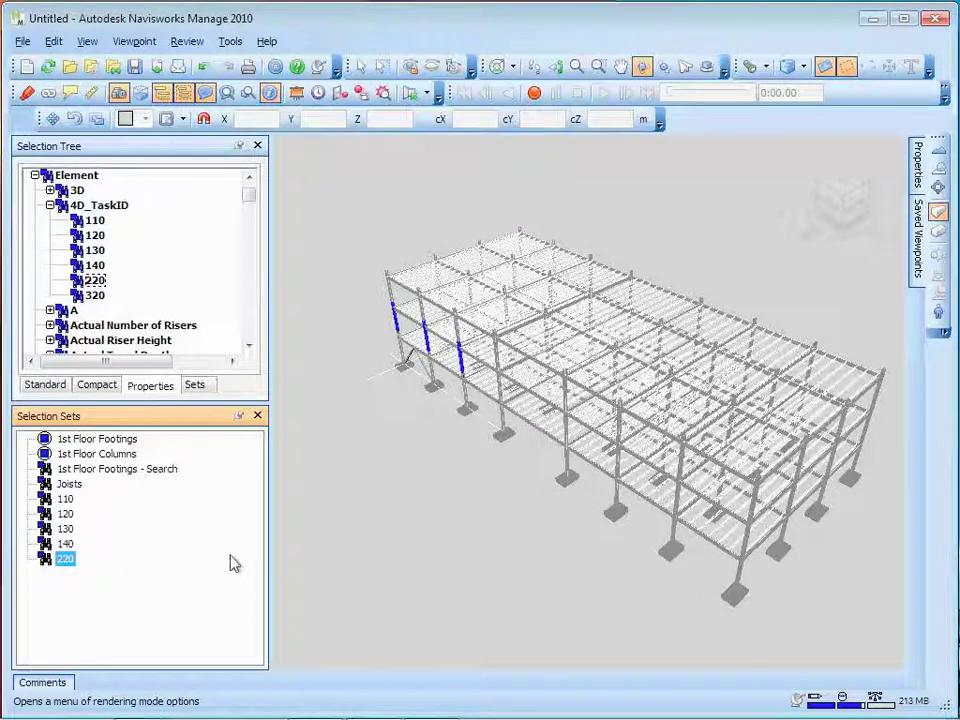
Save the search for elements with 4D_TaskID 320 as a search set named 320.
click(94, 295)
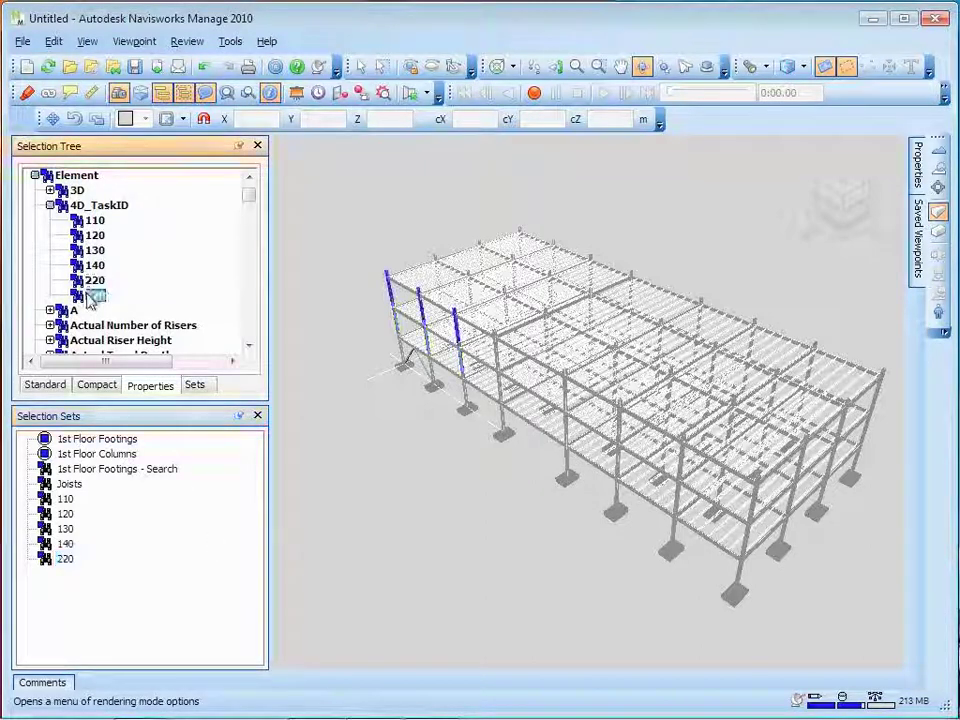
right_click(127, 608)
click(186, 548)
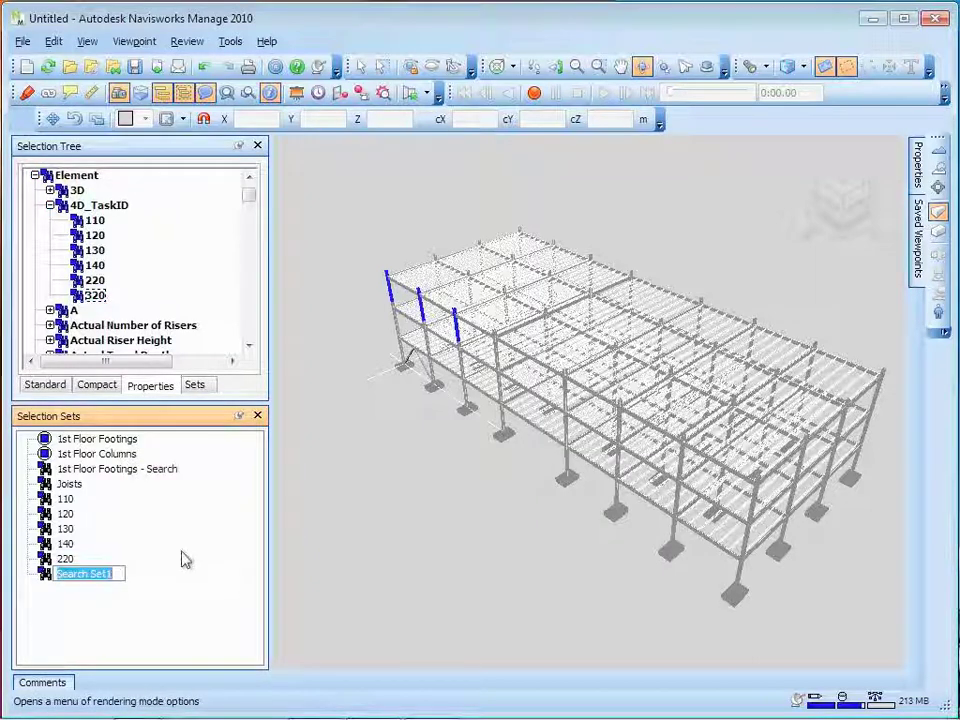
text(320)
key(Return)
Examine which model elements each of the search sets 110, 120, 130, 140, 220 and 320 selects.
click(96, 281)
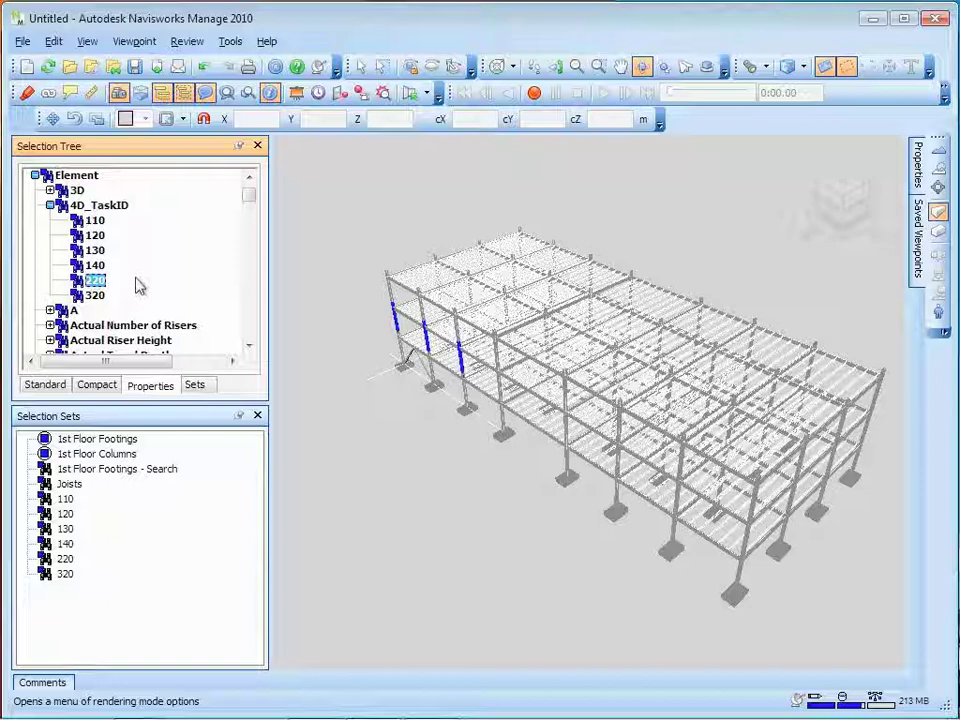
click(63, 499)
click(63, 514)
click(63, 529)
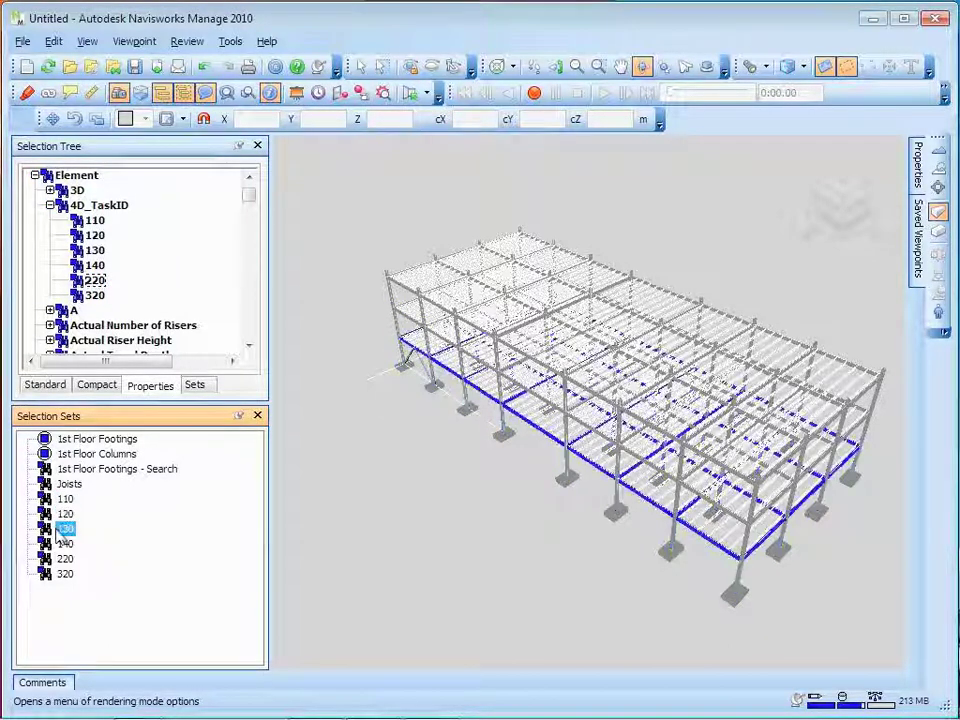
click(63, 544)
click(63, 559)
click(63, 574)
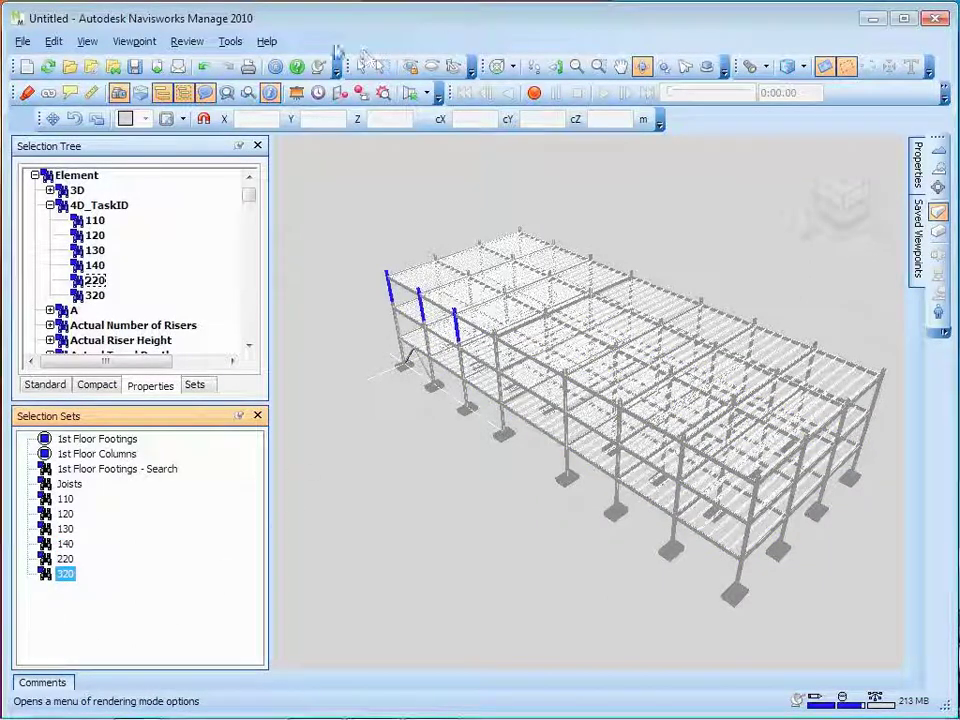
Open TimeLiner and attach selection set 110 to the Level 1 floor slab task.
click(231, 41)
click(266, 107)
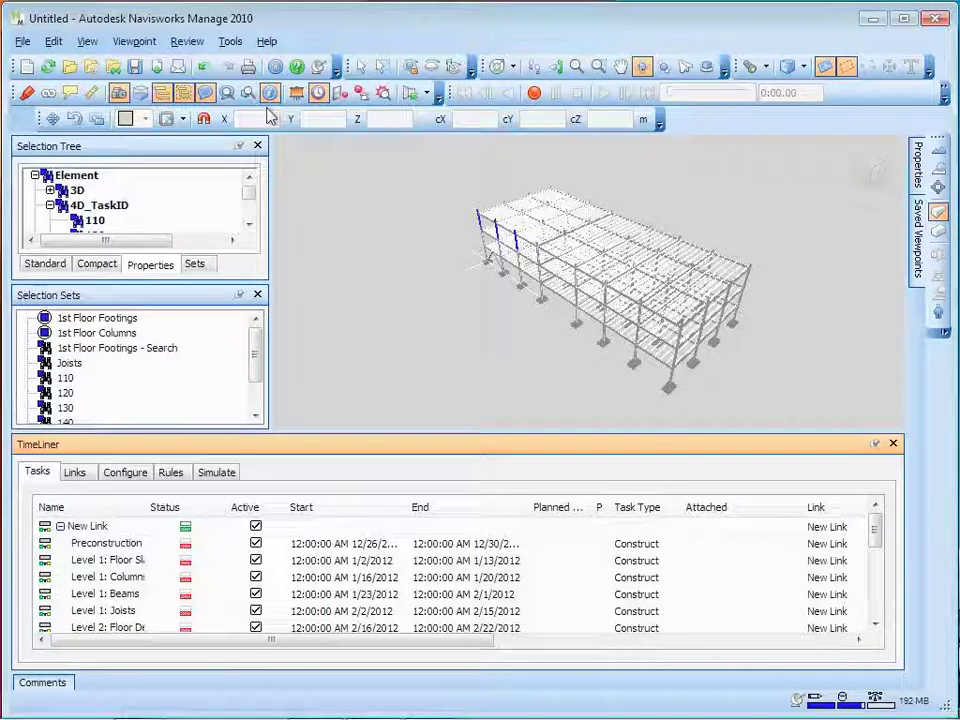
click(729, 570)
right_click(729, 570)
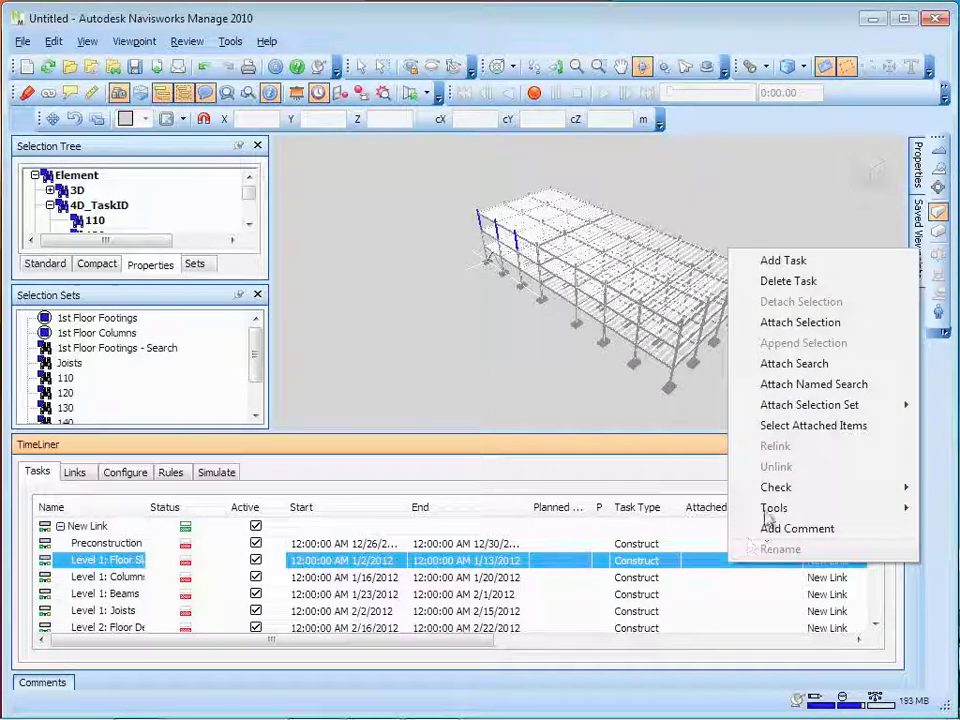
mouse_move(765, 405)
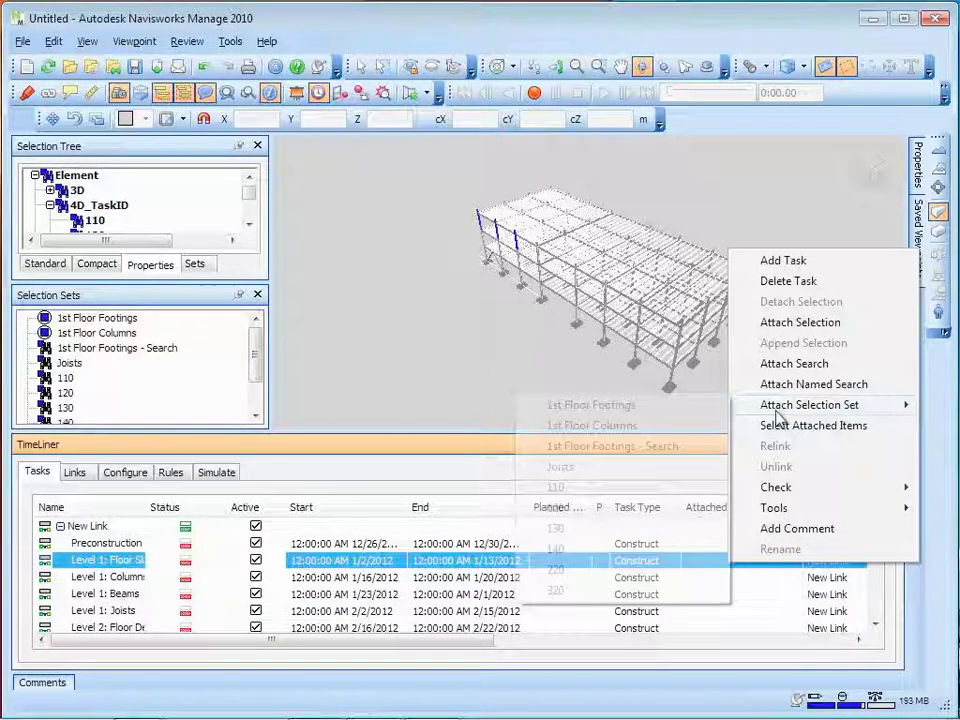
click(603, 490)
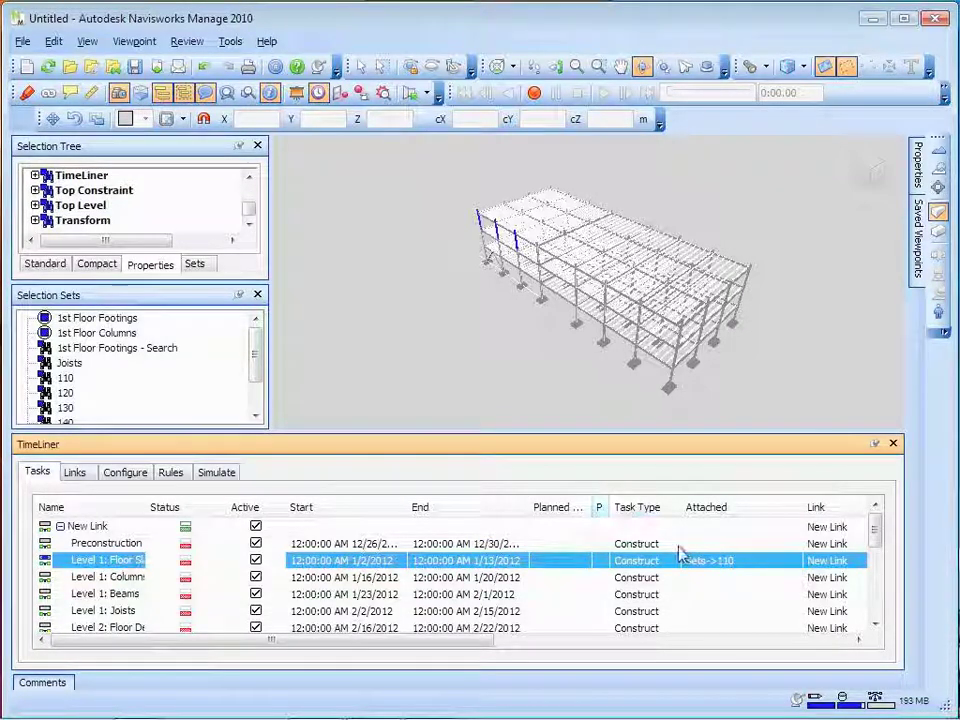
Attach selection set 120 to the Level 1 columns task.
click(701, 578)
right_click(702, 578)
mouse_move(766, 418)
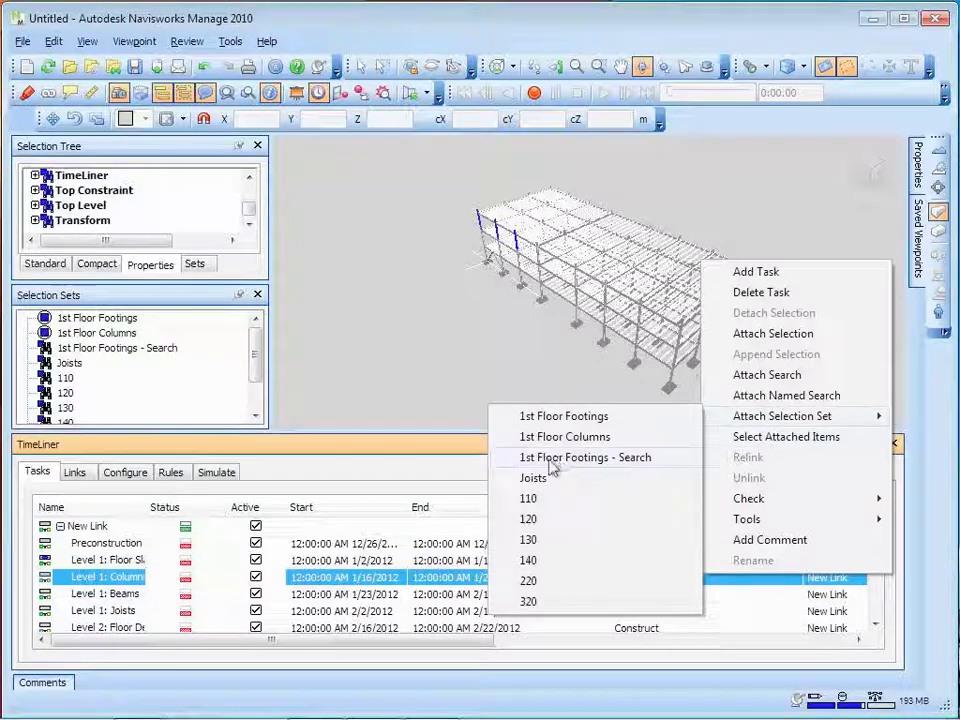
click(549, 520)
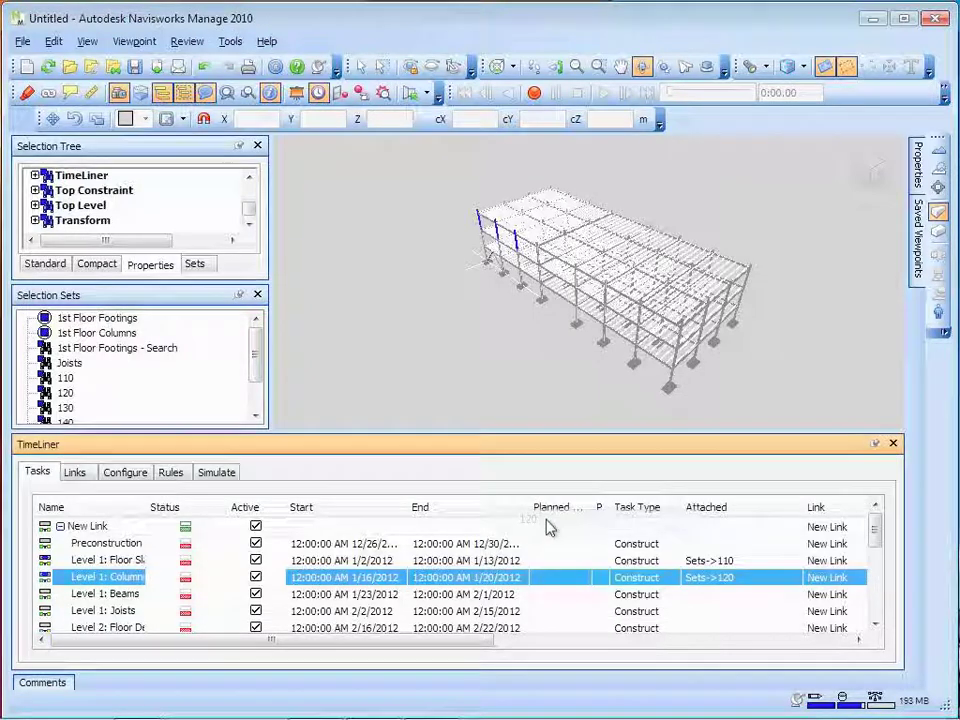
Attach selection set 130 to the Level 1: Beams task.
click(687, 596)
right_click(687, 596)
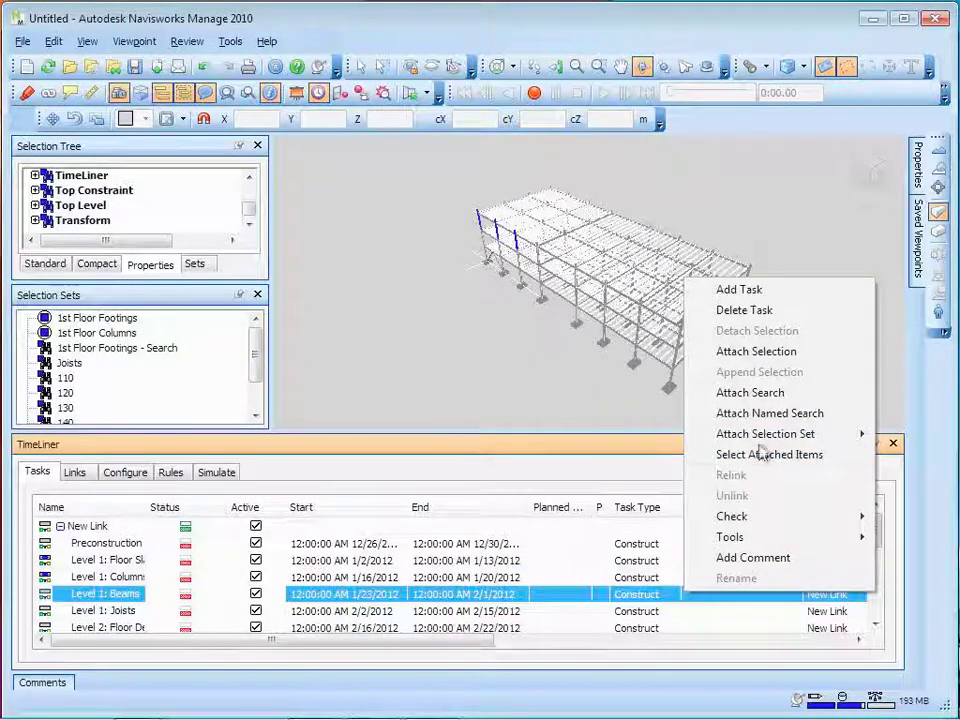
mouse_move(762, 440)
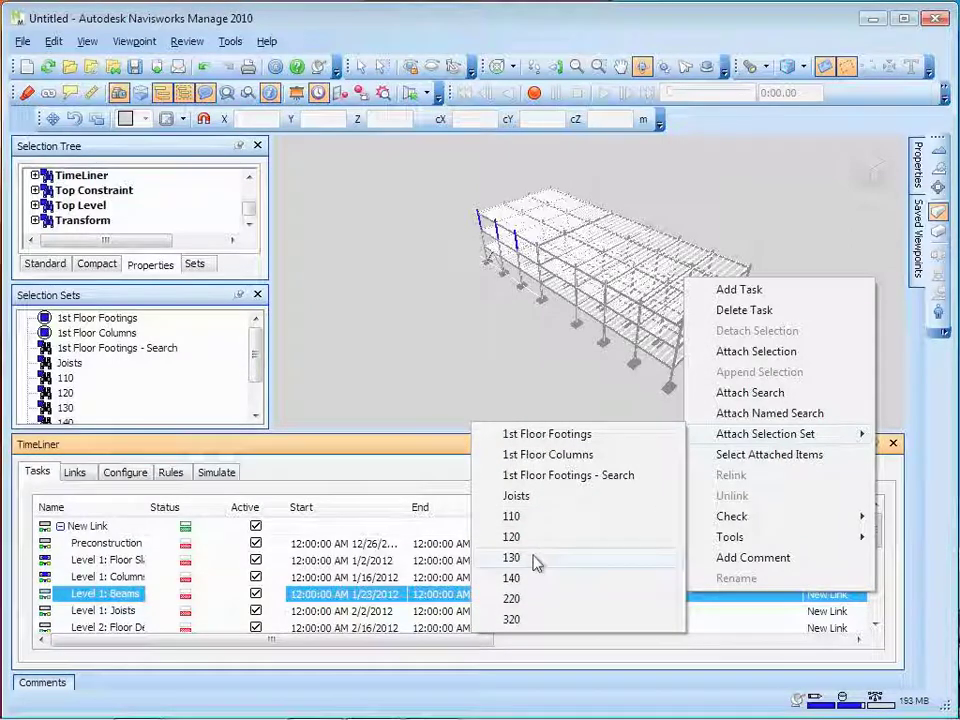
click(536, 558)
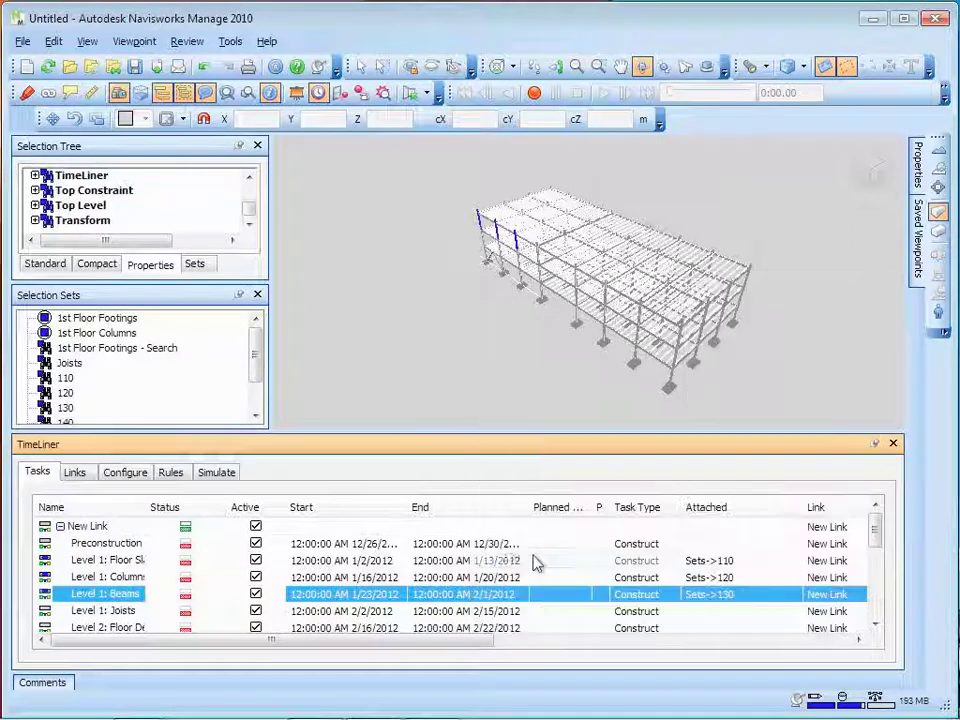
Attach selection set 140 to the Level 1: Joists task.
click(708, 611)
right_click(708, 611)
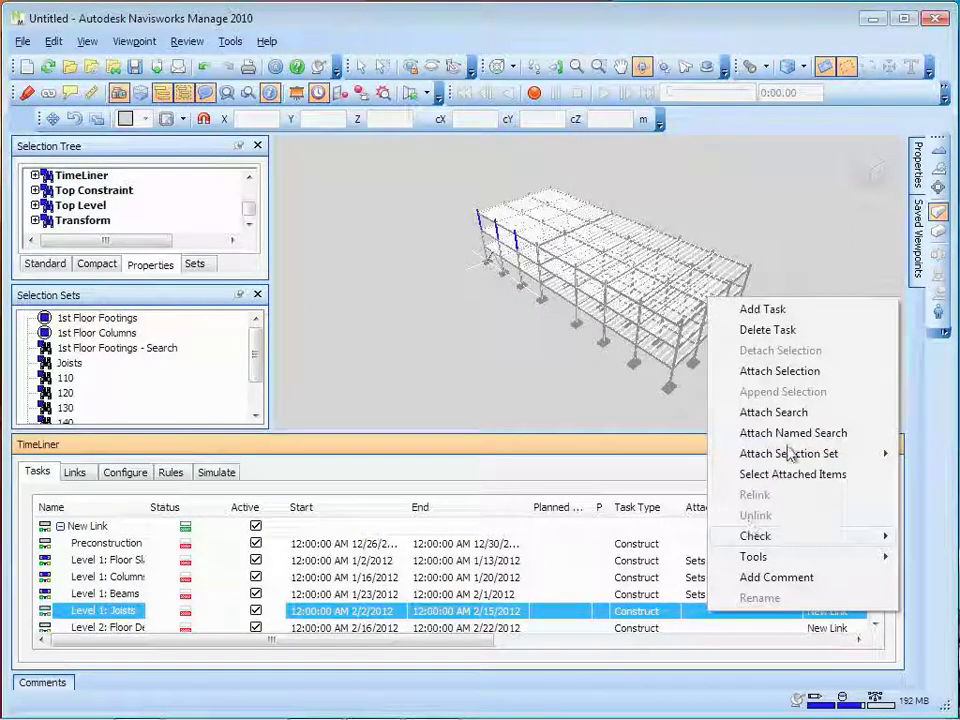
mouse_move(790, 455)
click(520, 599)
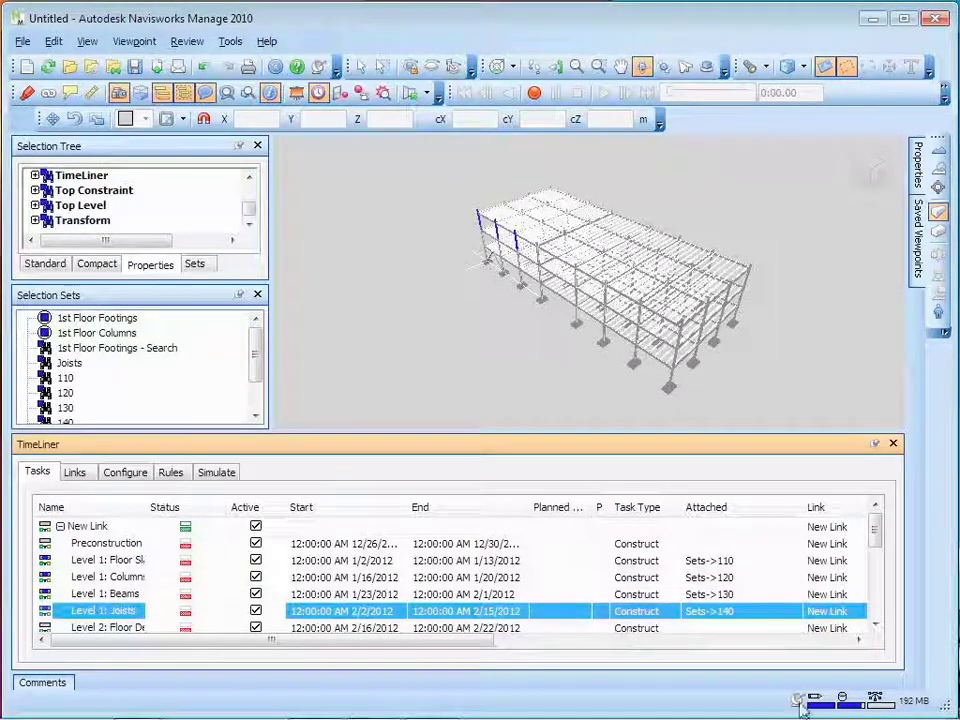
Attach selection set 220 to the Level 2 columns task.
click(874, 626)
click(874, 626)
click(874, 626)
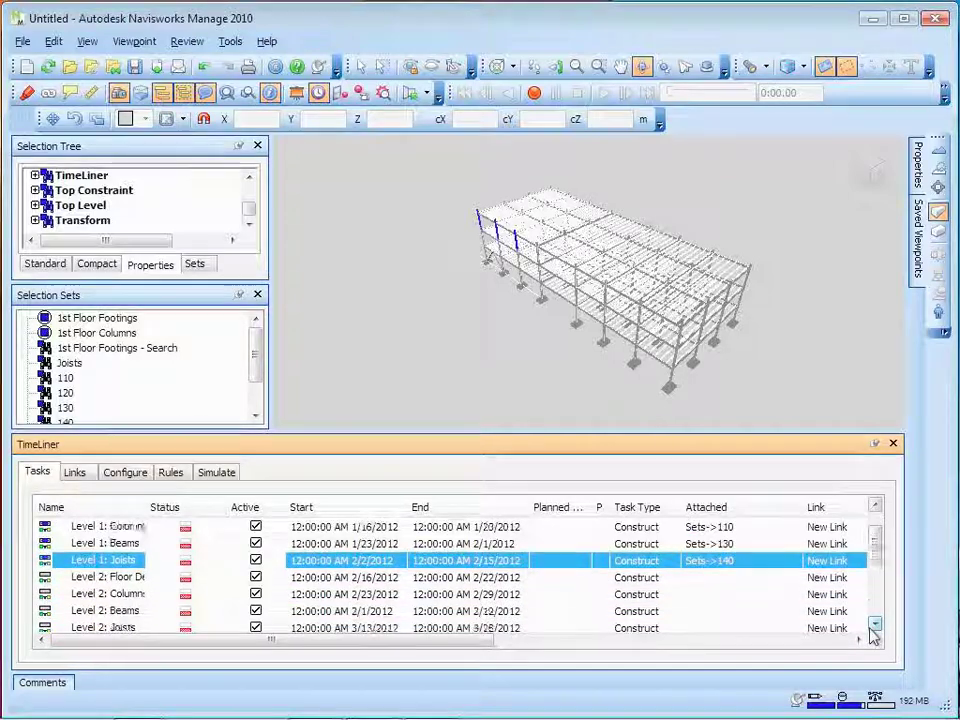
click(874, 626)
click(745, 583)
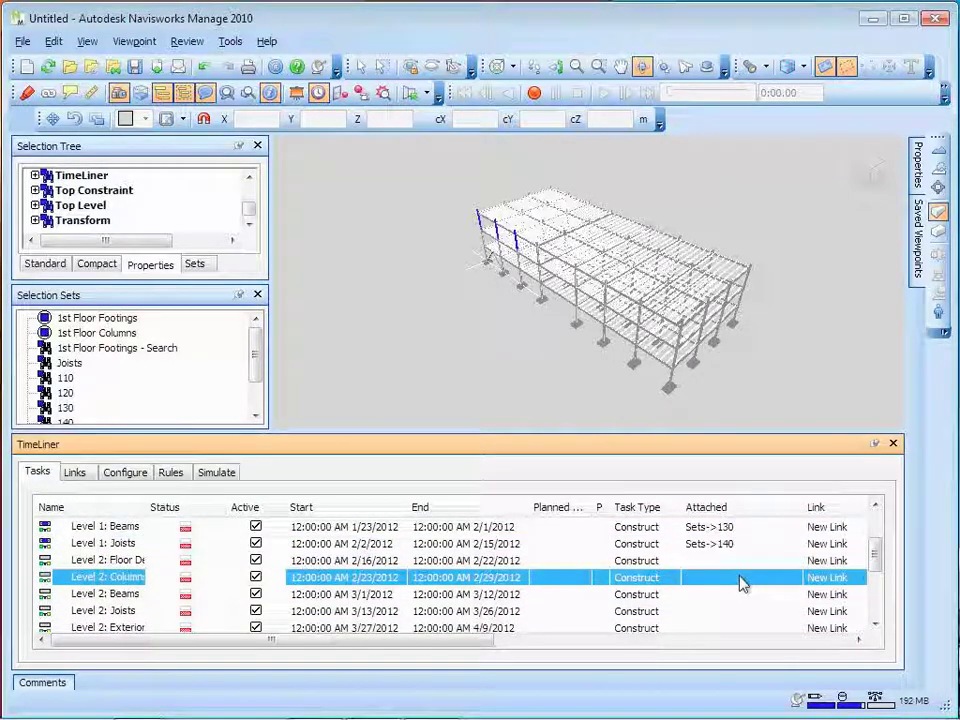
right_click(745, 583)
mouse_move(840, 420)
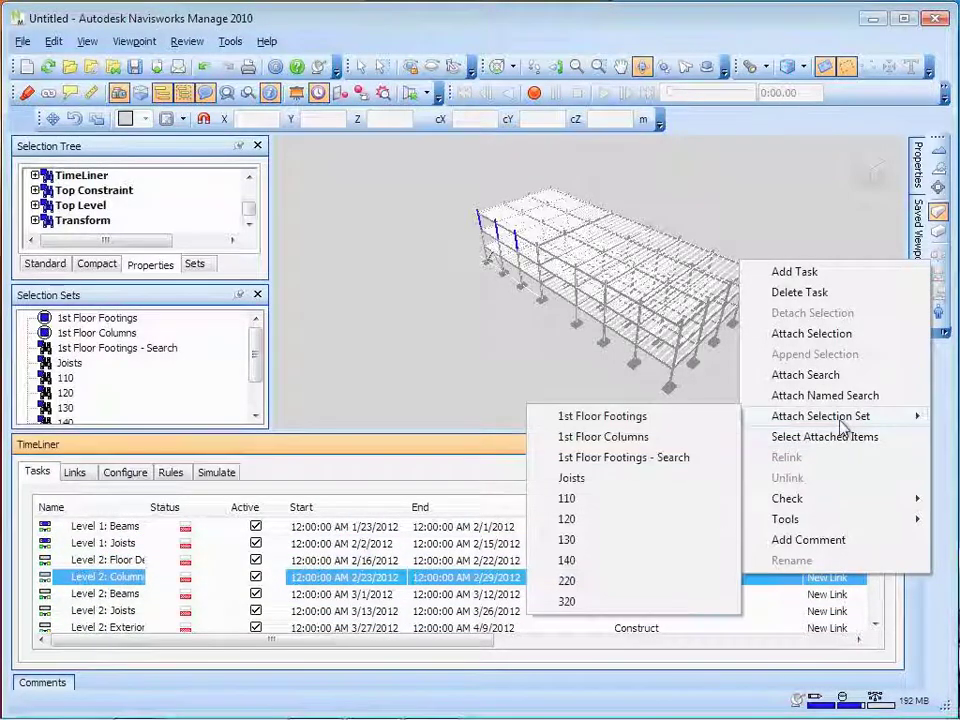
click(566, 580)
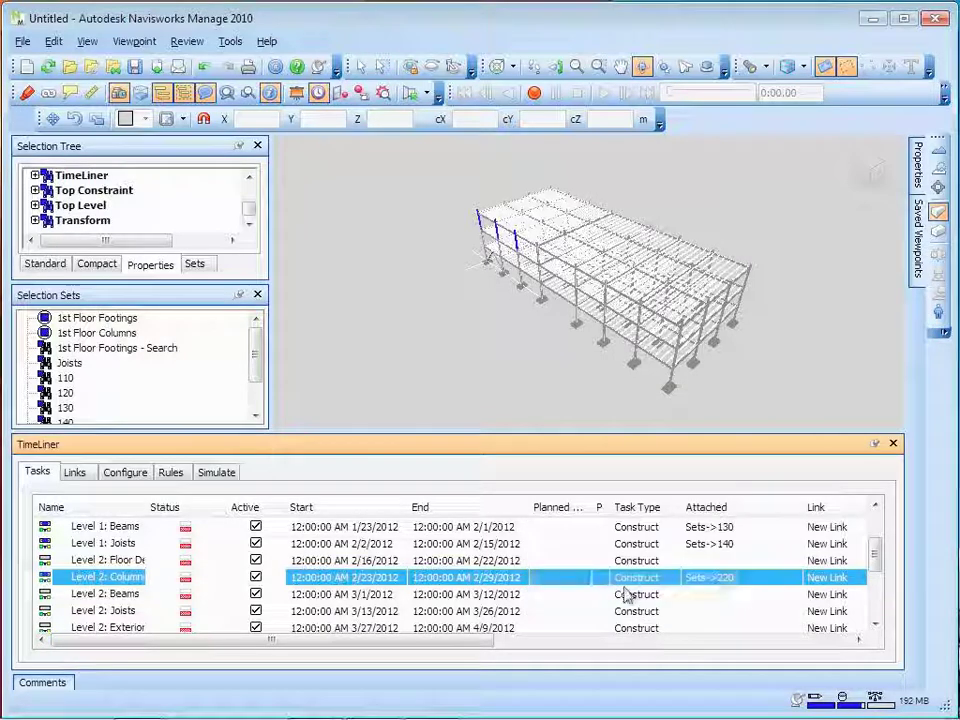
Attach selection set 320 to the Level 3 columns task.
click(875, 625)
click(875, 625)
click(875, 625)
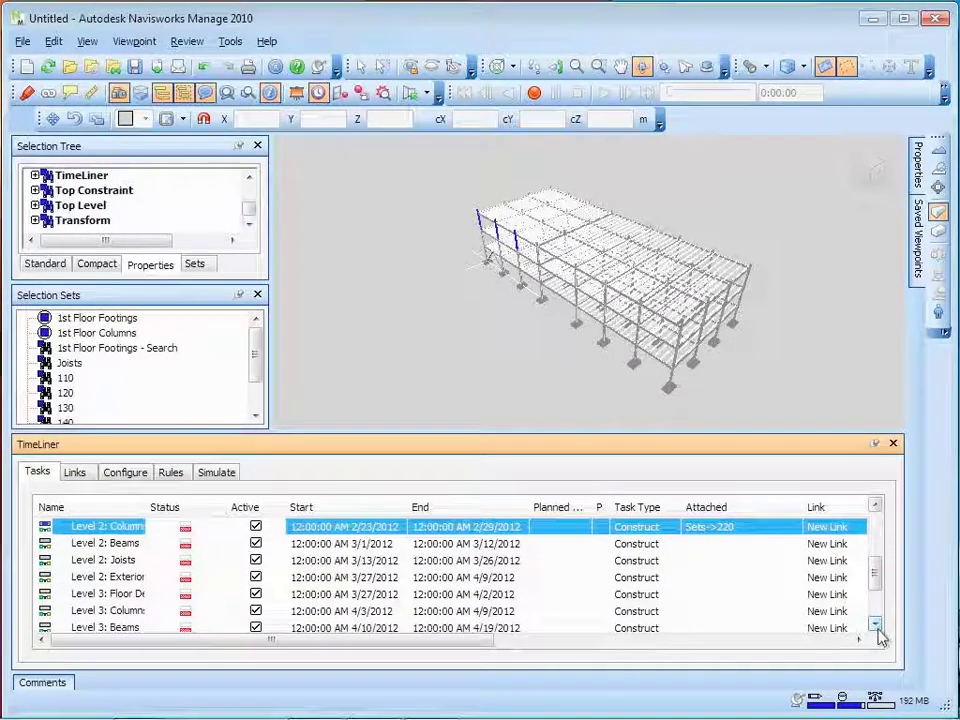
click(755, 614)
right_click(757, 616)
mouse_move(851, 455)
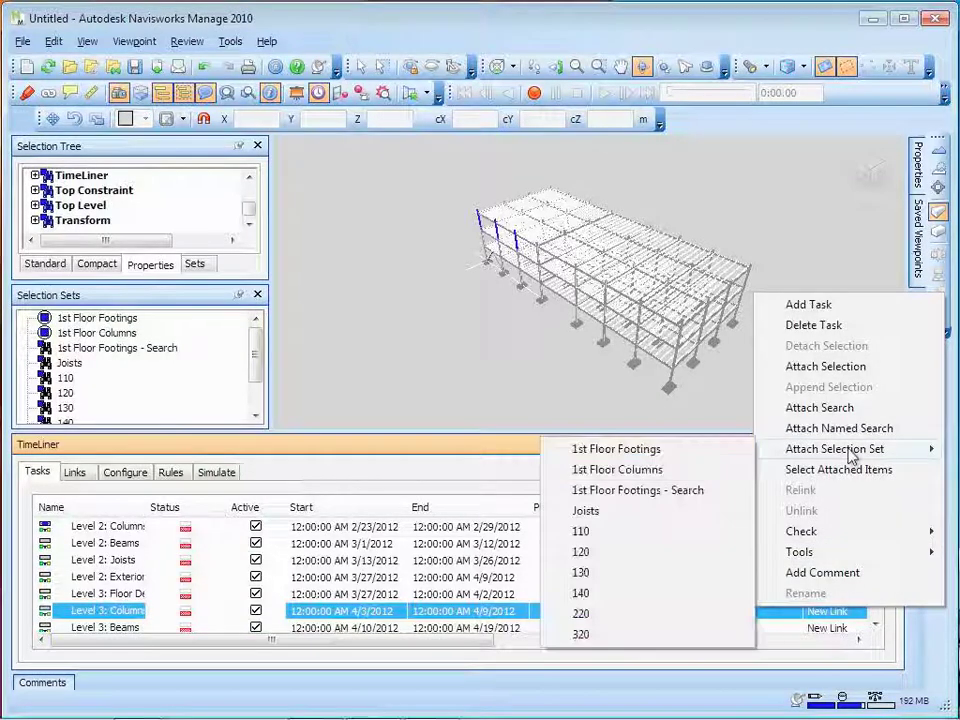
click(597, 634)
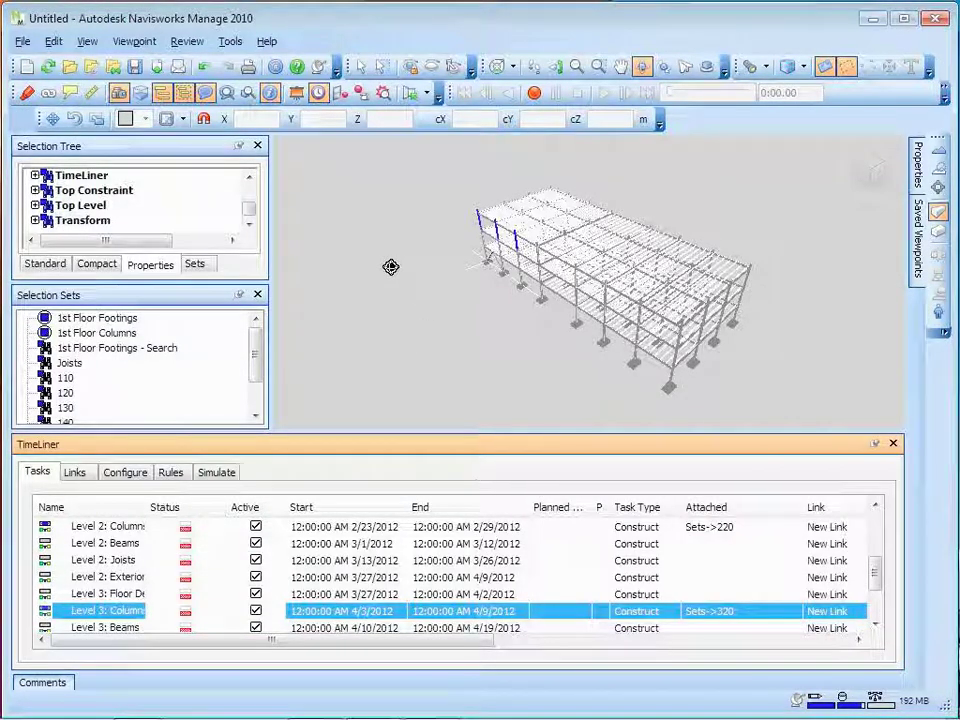
click(391, 267)
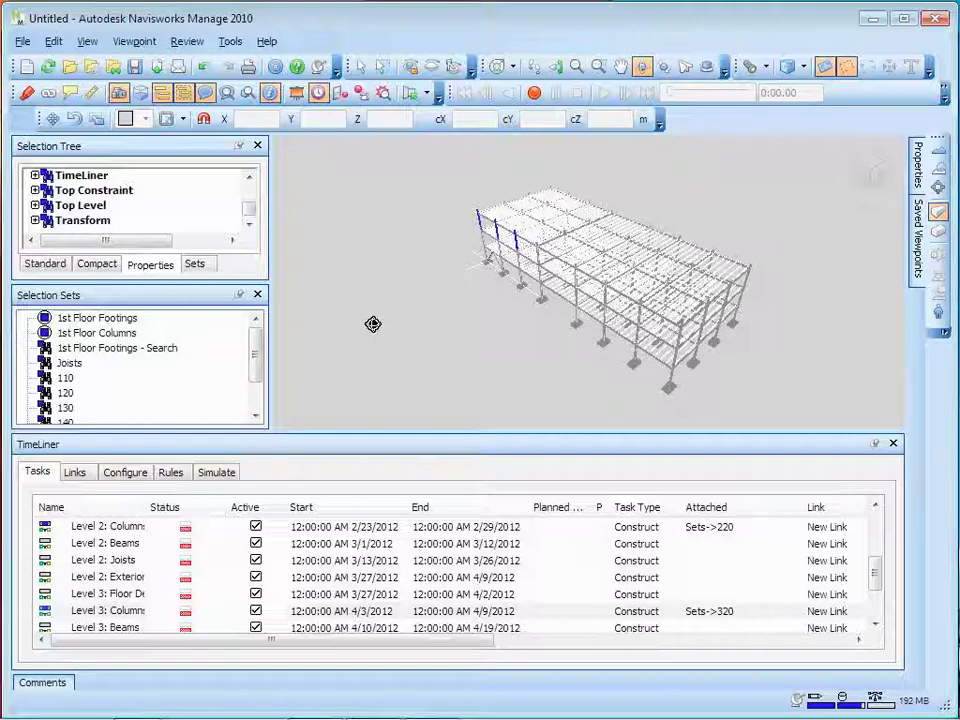
Enlarge the TimeLiner area and review the configured task types with their start and end appearances.
click(118, 476)
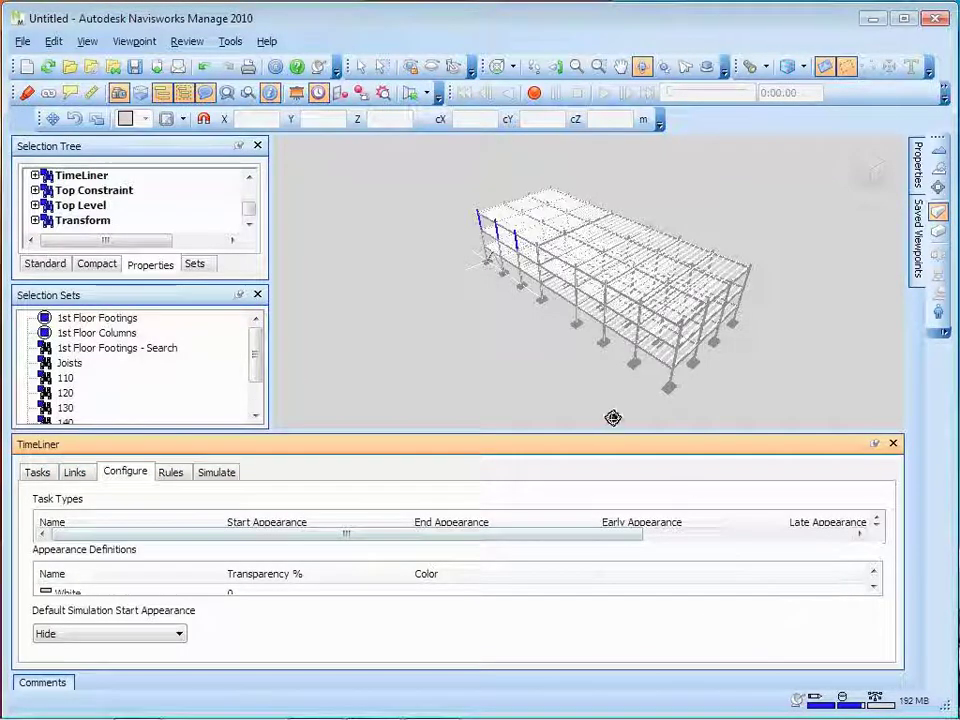
drag(599, 432, 587, 356)
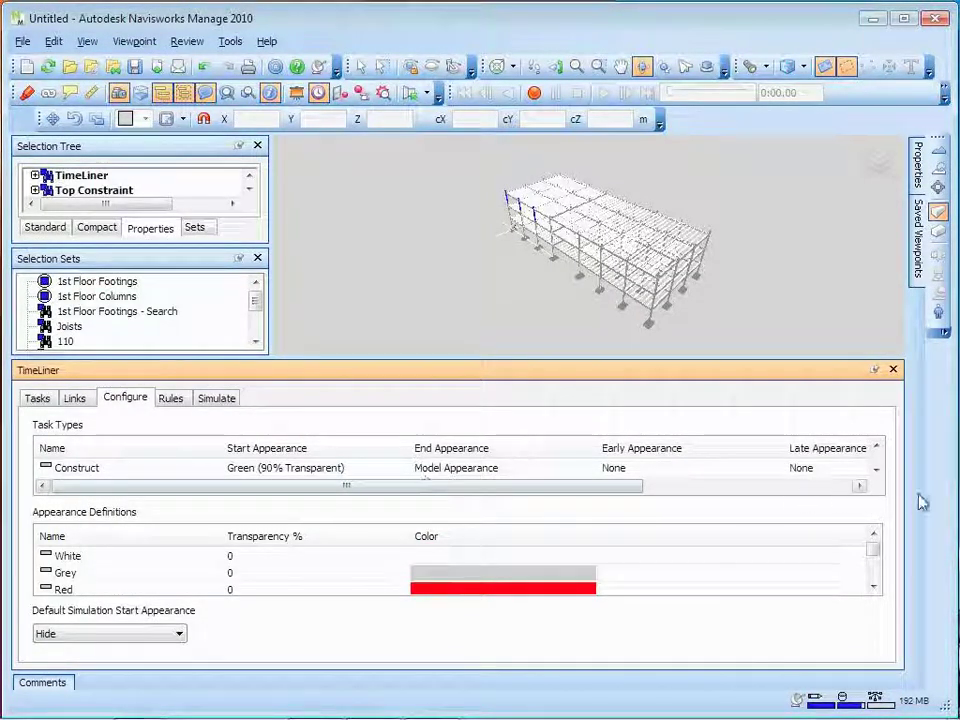
click(876, 470)
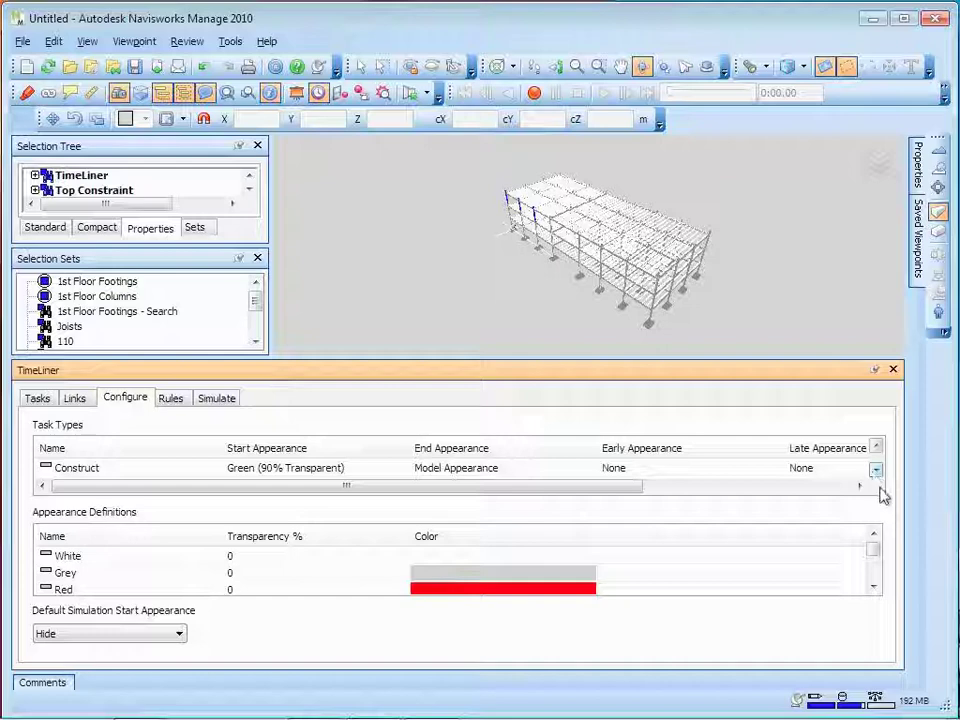
click(875, 472)
click(875, 473)
click(875, 449)
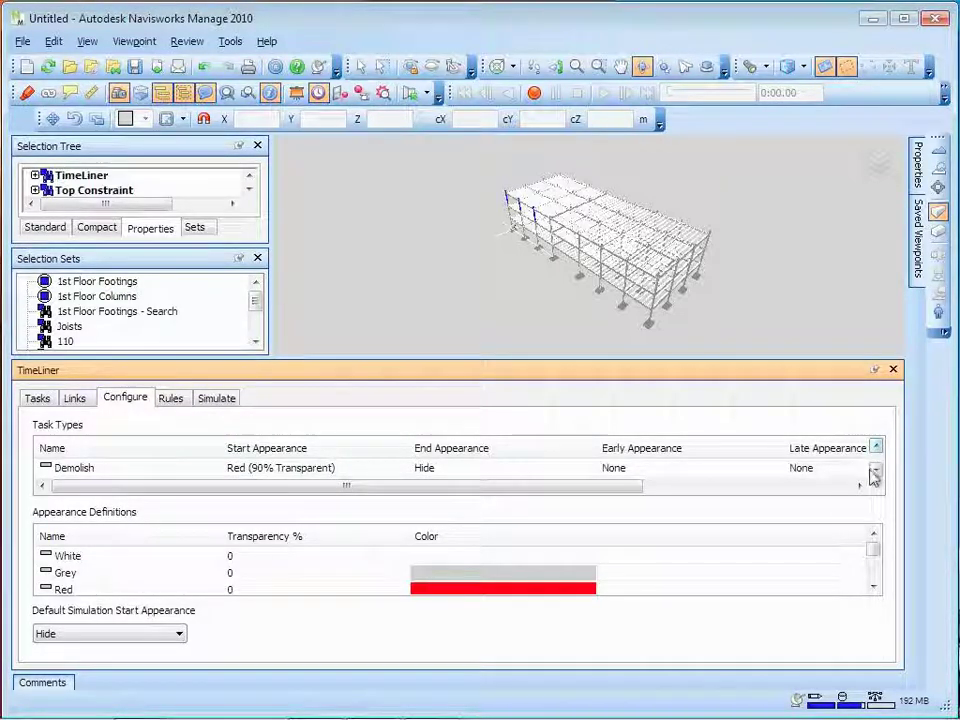
click(875, 472)
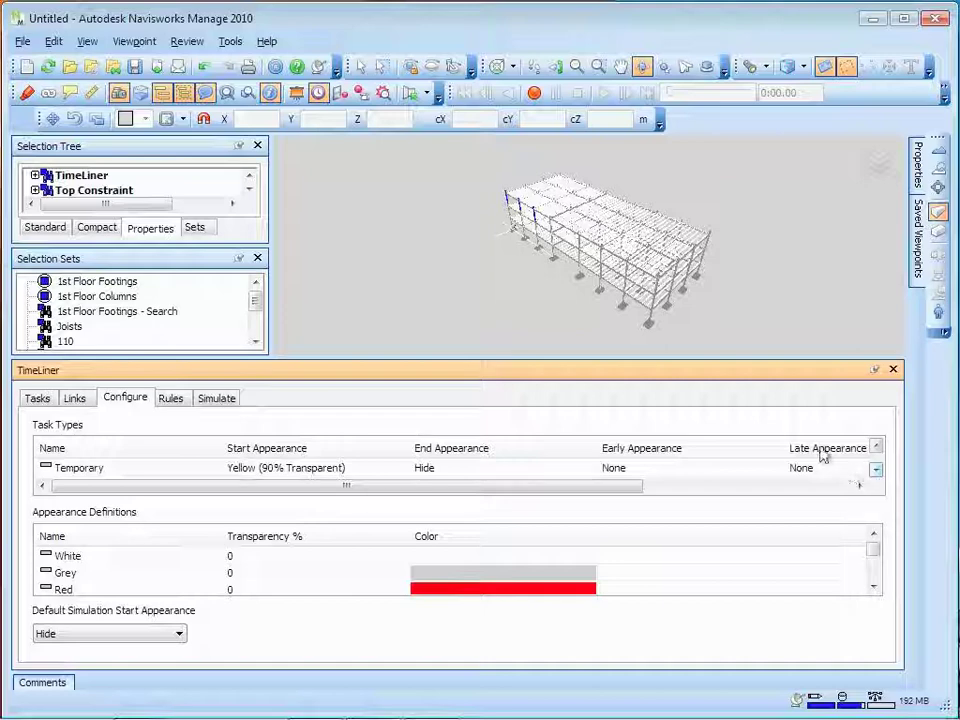
Inspect the rule mapping tasks to selection sets of the same name, comparing it with the tasks' Index values.
click(172, 399)
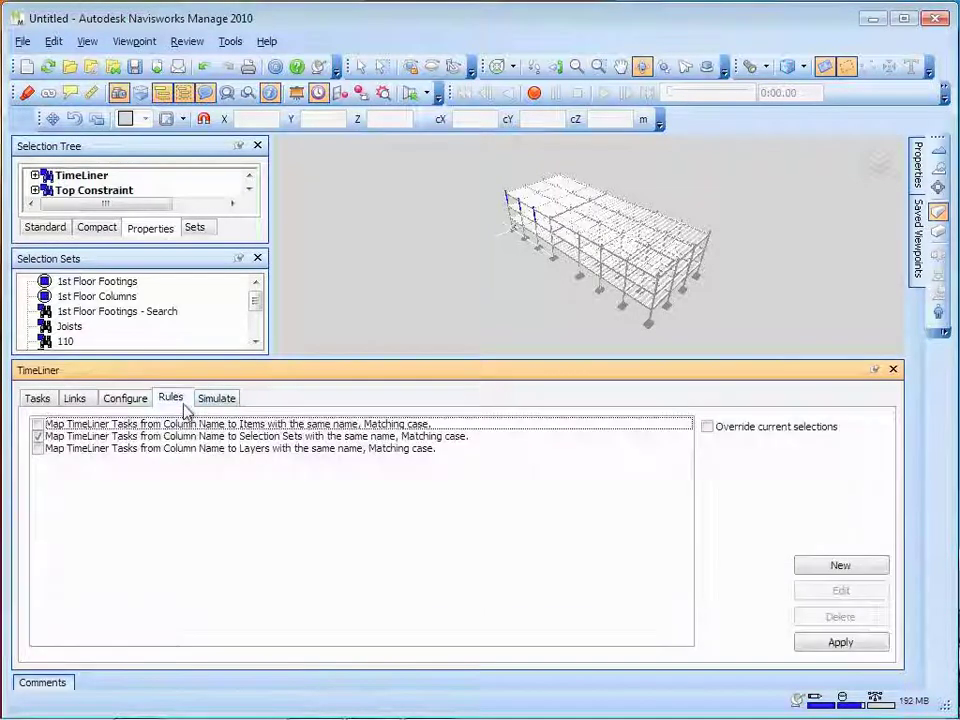
click(171, 438)
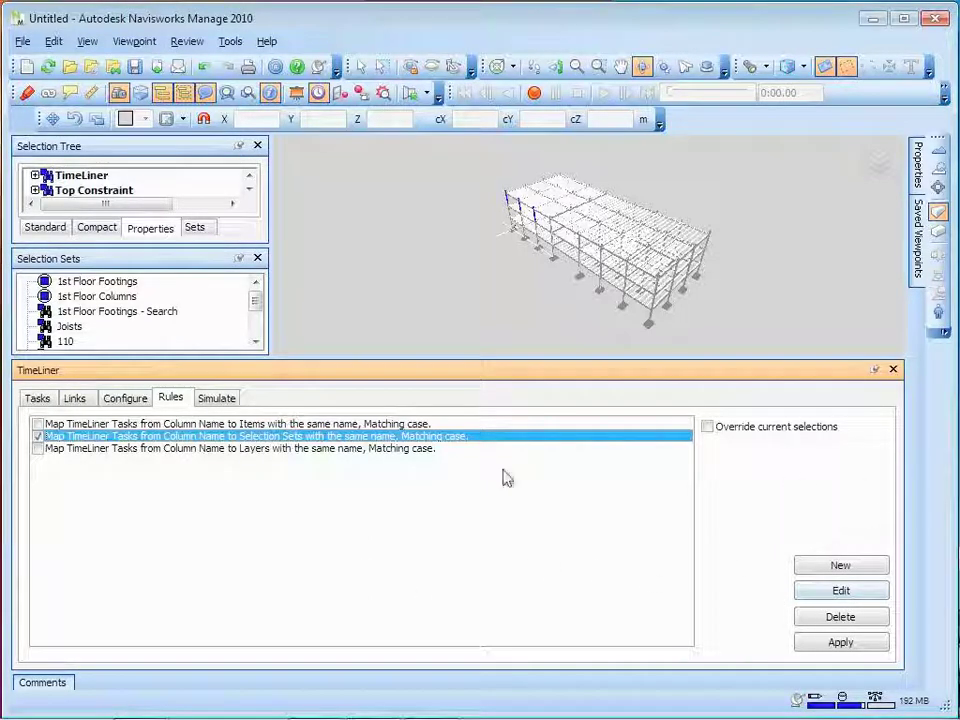
click(33, 400)
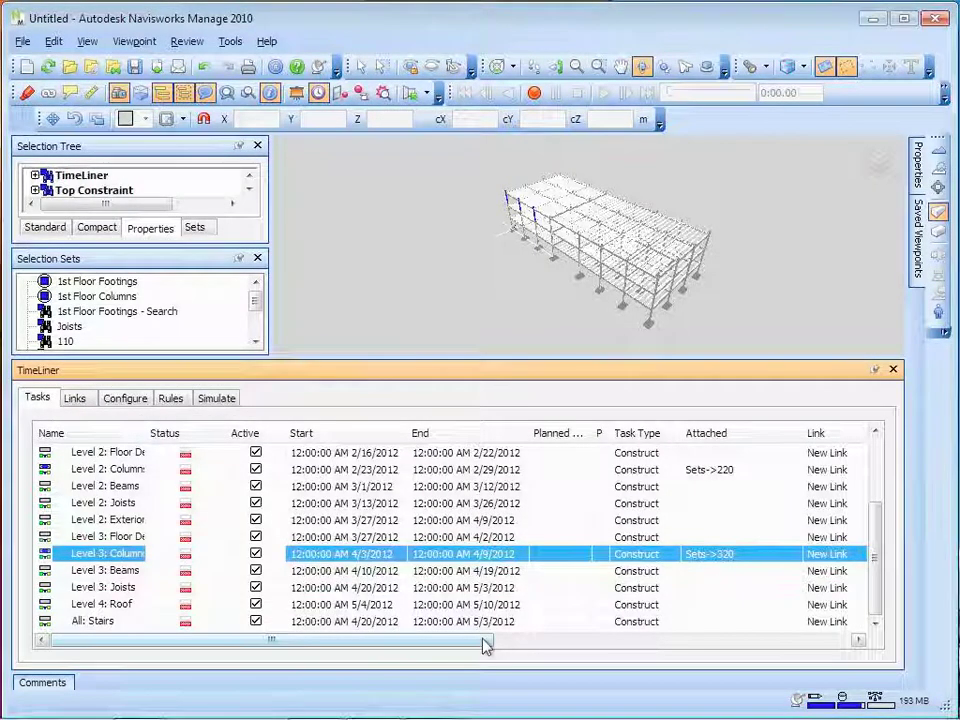
drag(486, 643, 625, 642)
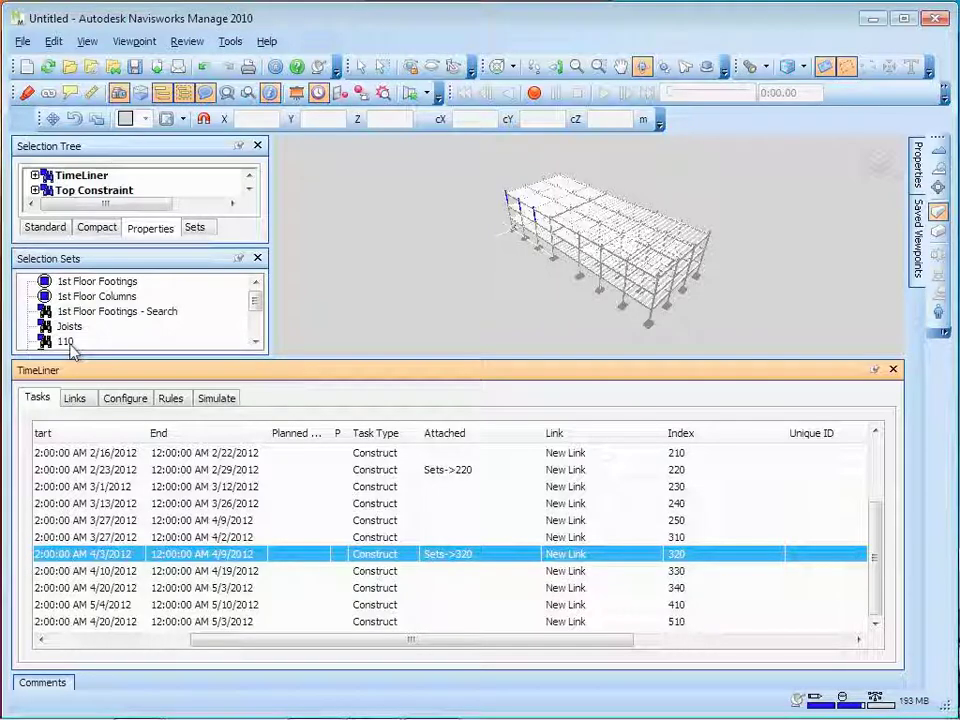
click(170, 398)
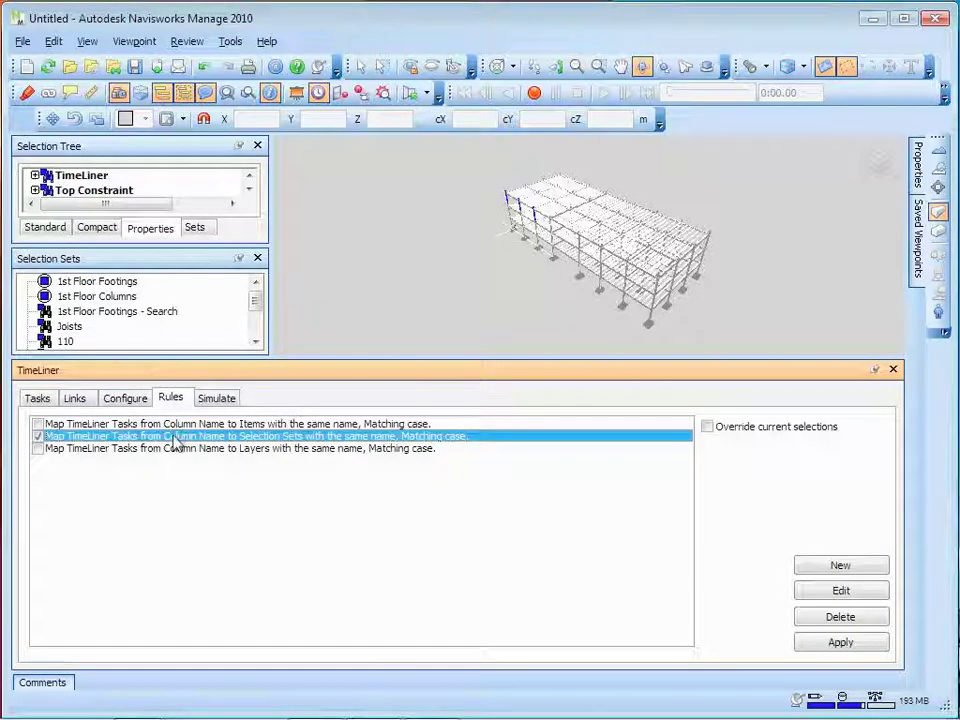
click(827, 595)
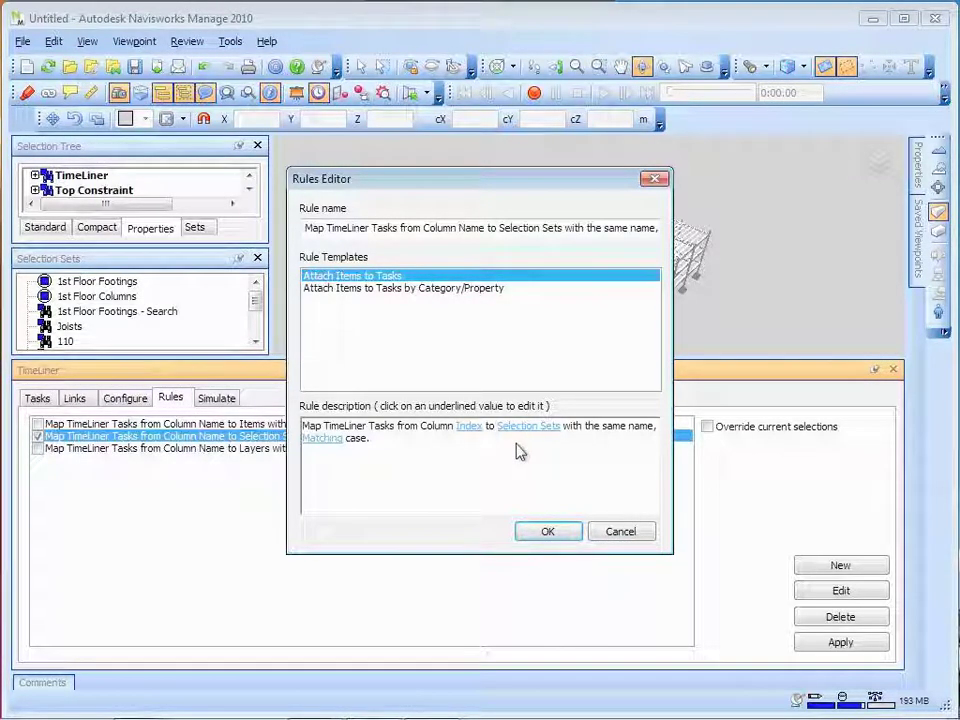
click(621, 533)
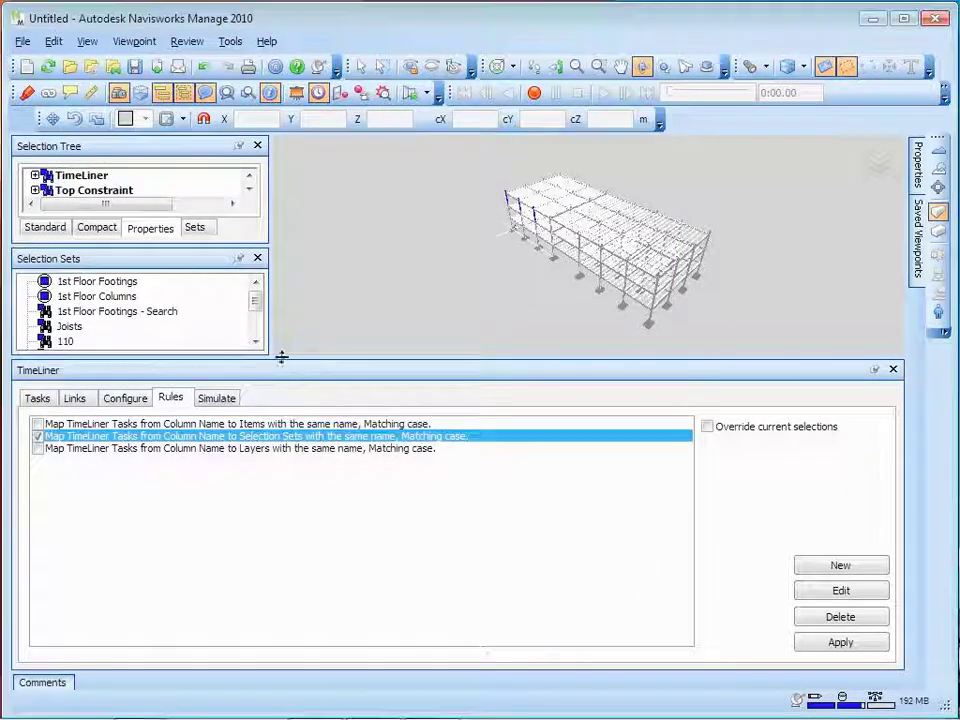
Give the model view more height and set the simulation's playback duration to 60 seconds.
drag(281, 358, 229, 425)
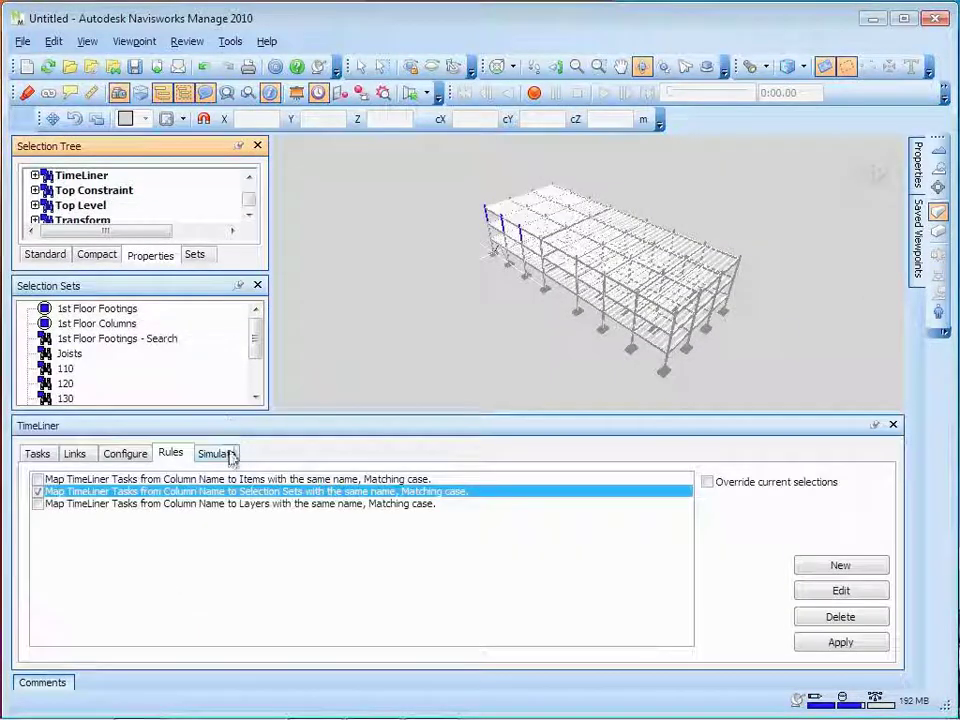
click(224, 455)
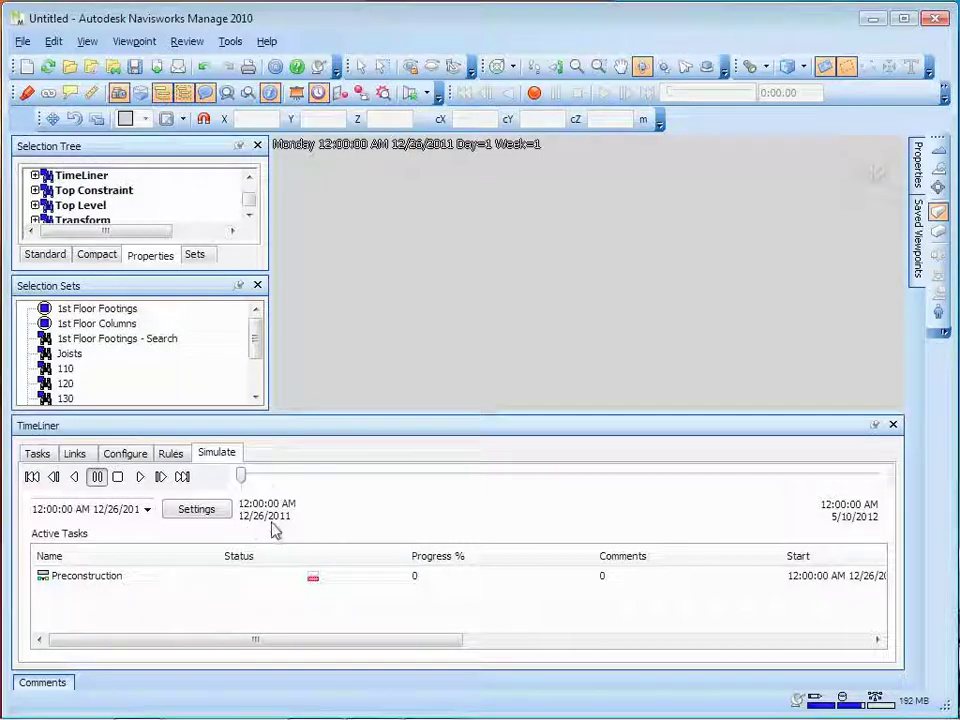
click(200, 510)
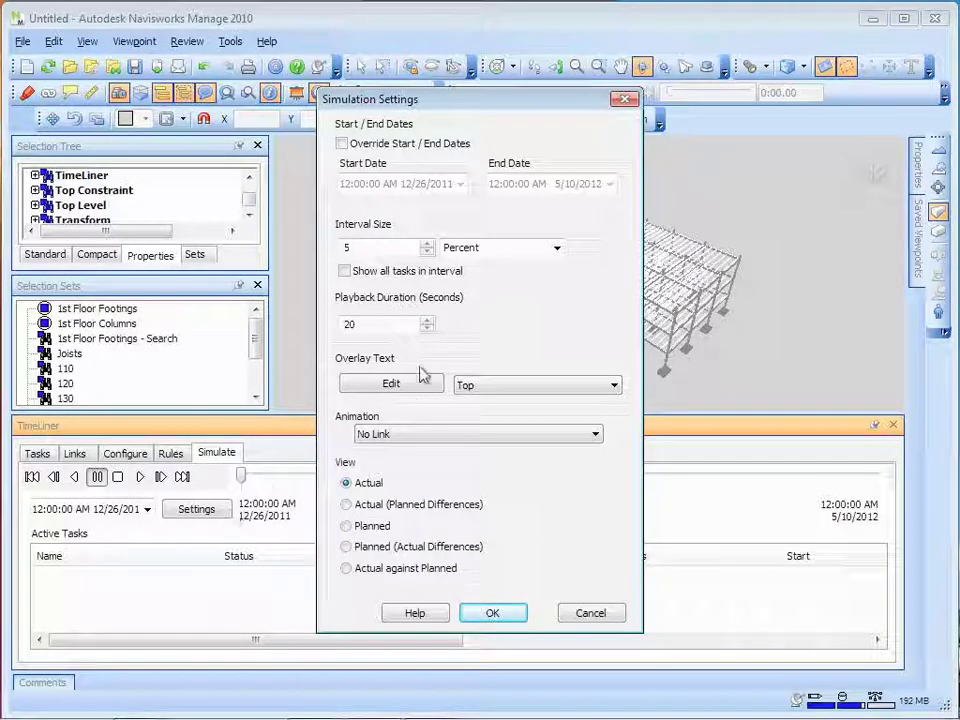
click(397, 327)
drag(397, 327, 294, 326)
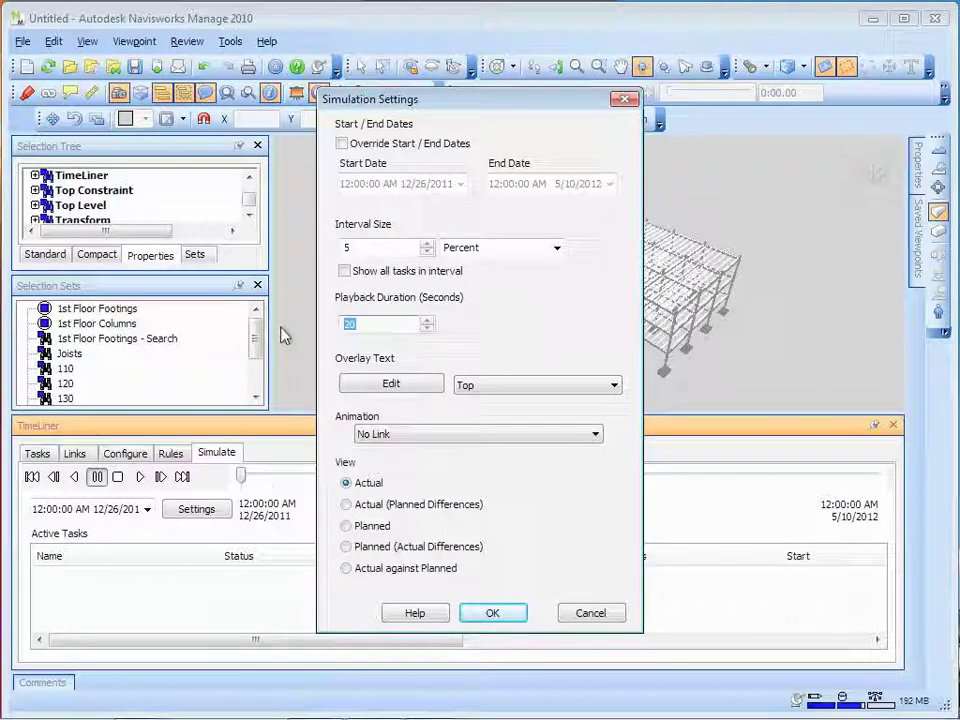
text(60)
key(Tab)
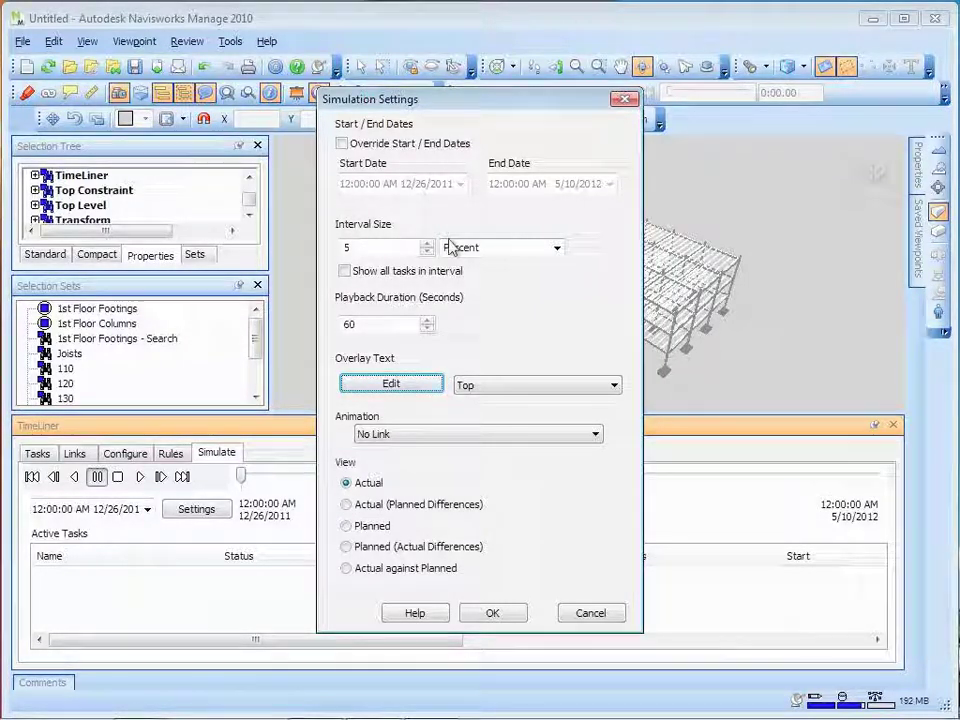
Set the simulation interval size to 1 day, keep the animation at No Link, and apply the settings.
click(540, 245)
click(557, 249)
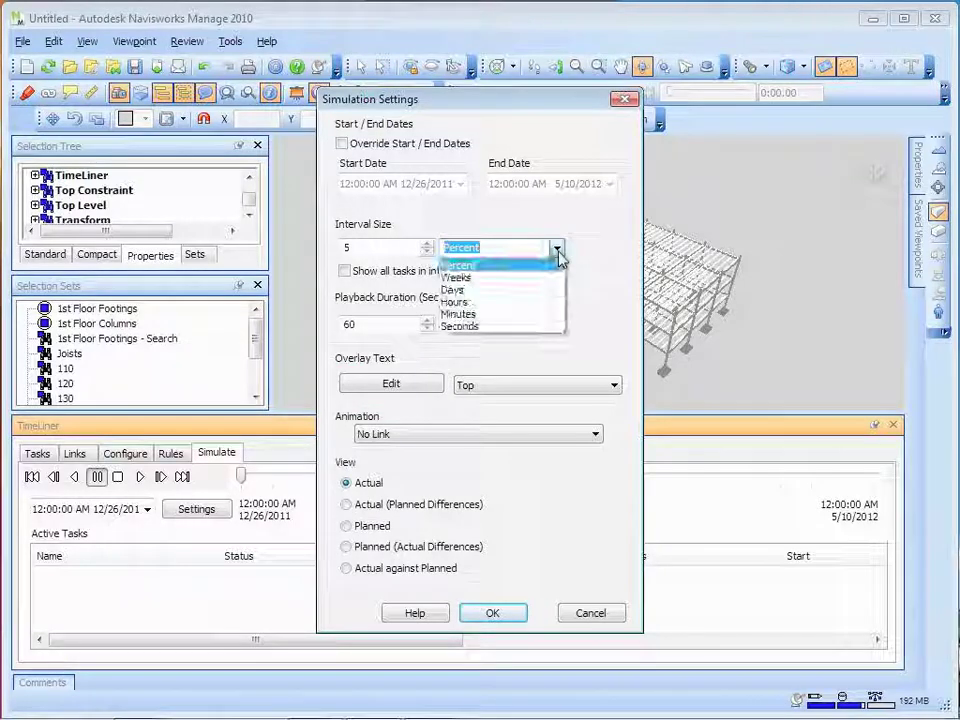
click(508, 292)
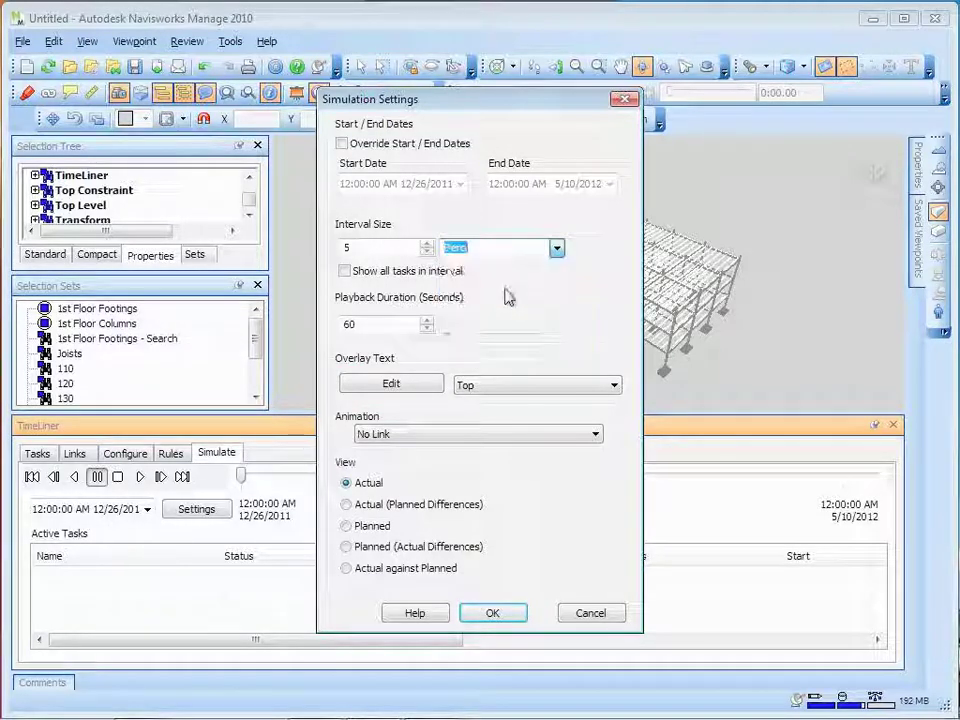
click(395, 248)
drag(395, 248, 317, 247)
text(1)
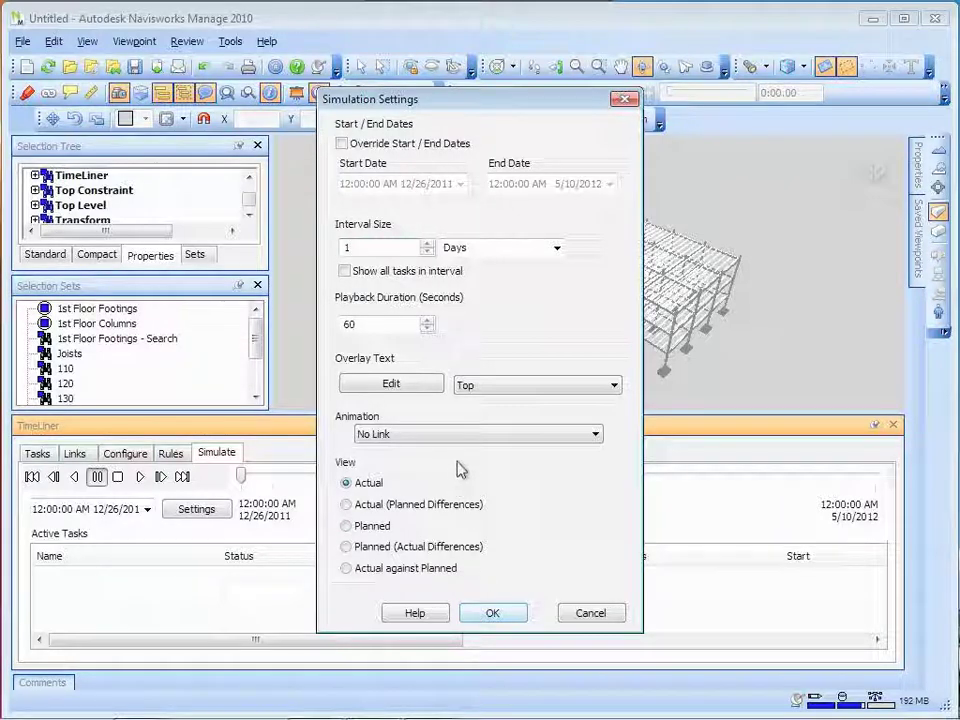
click(457, 436)
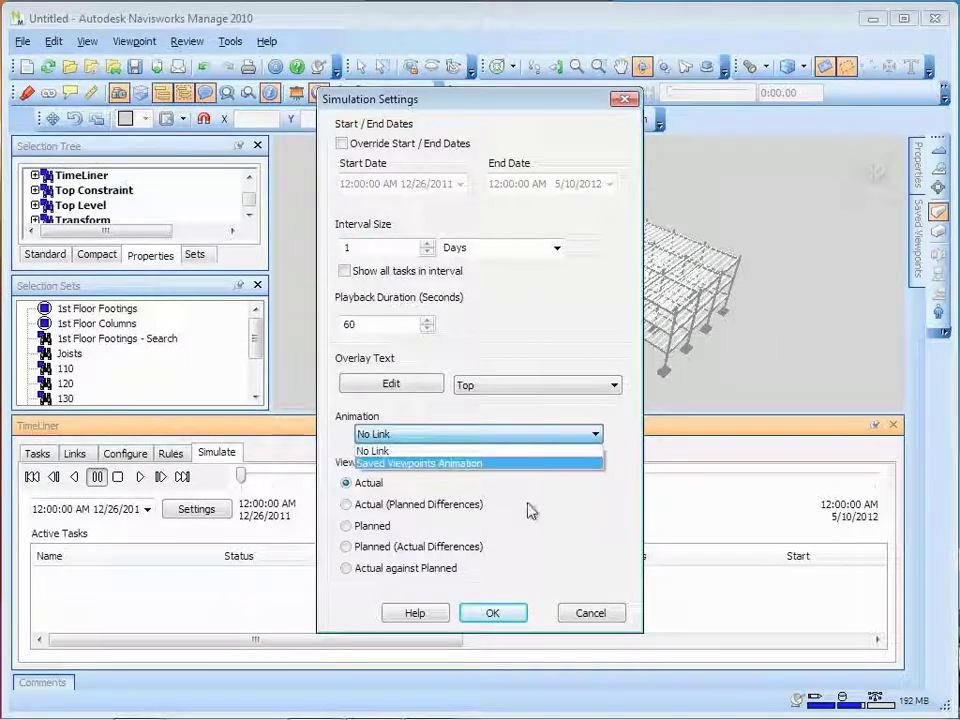
click(575, 523)
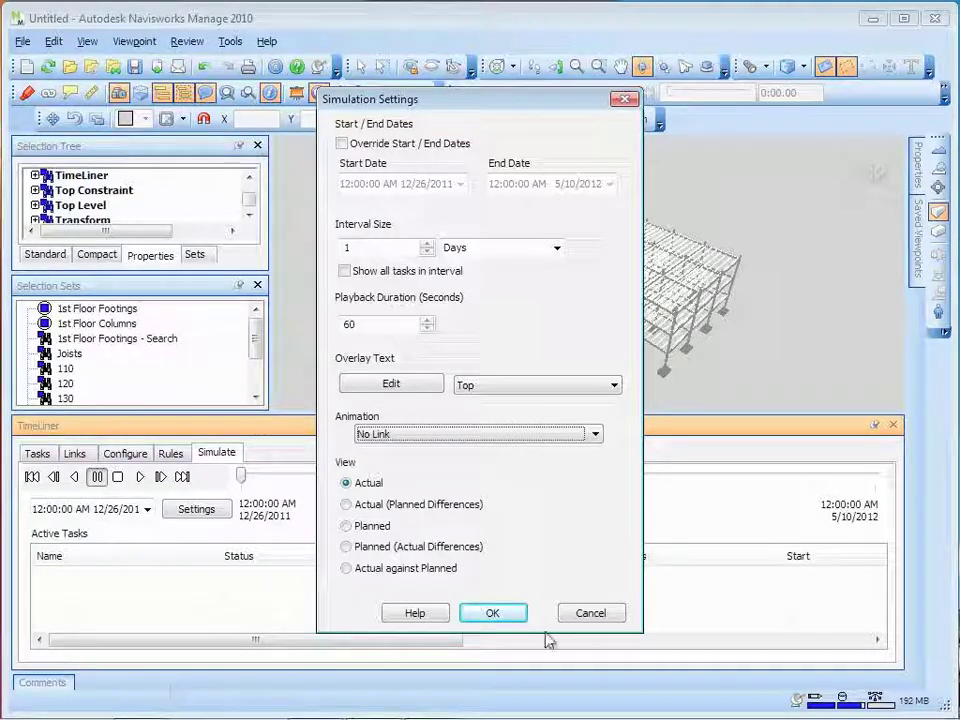
click(496, 614)
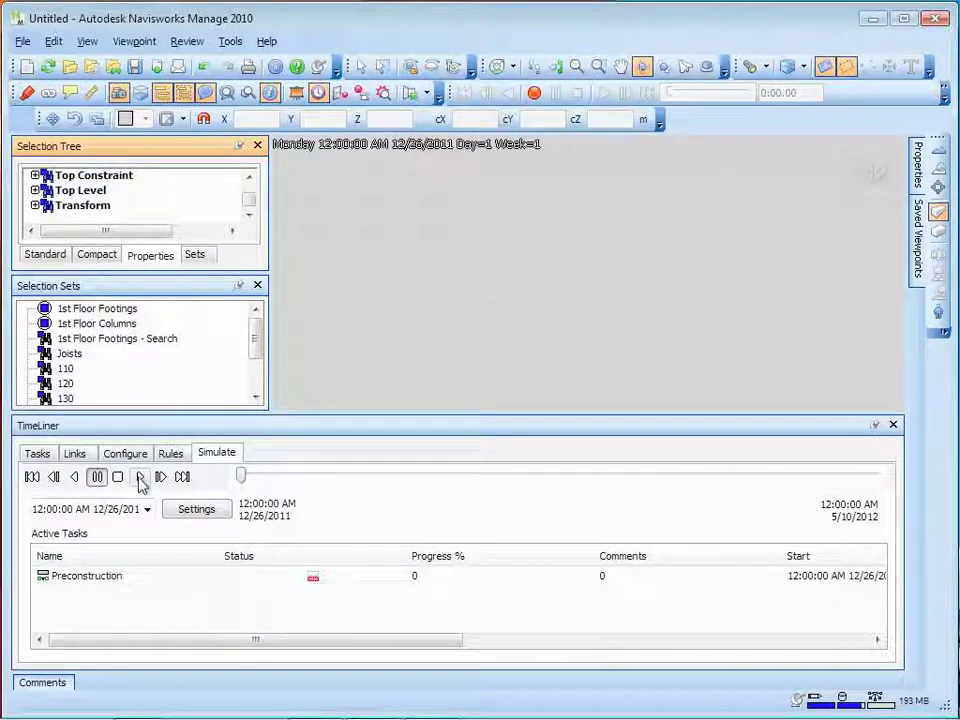
Play the construction simulation, reset it, scrub through the schedule to mid-April 2012, and play the remainder.
click(140, 478)
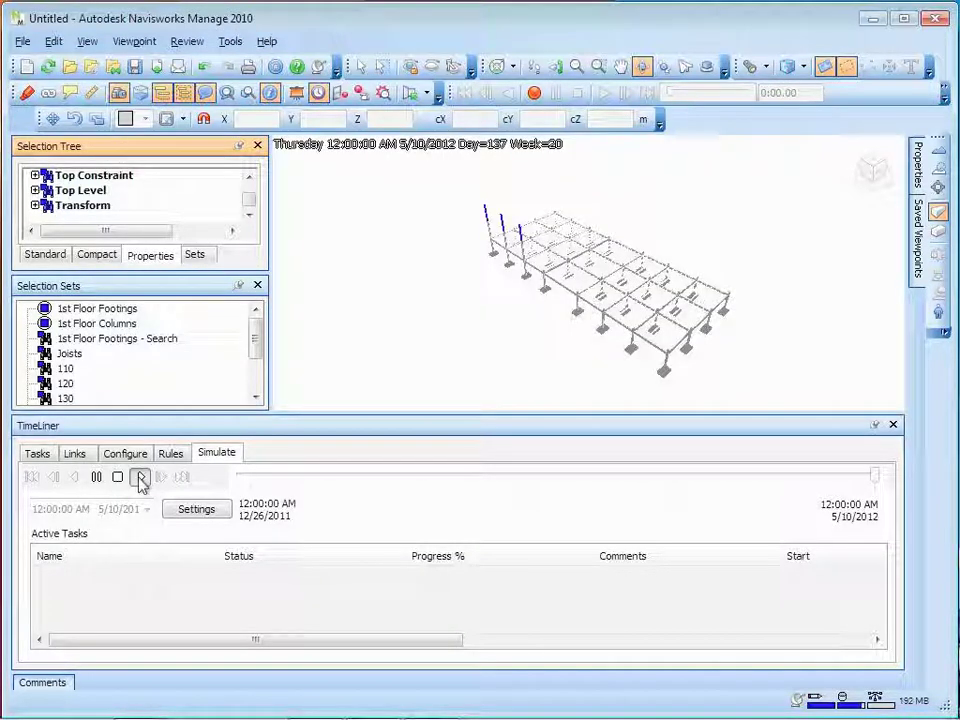
click(117, 478)
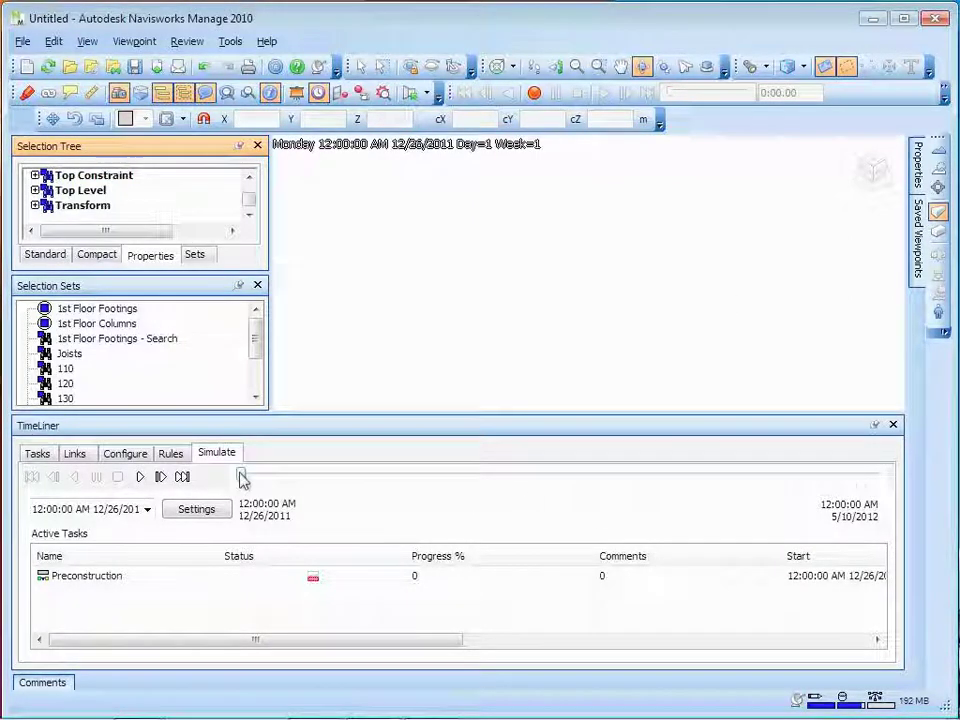
drag(243, 480, 779, 487)
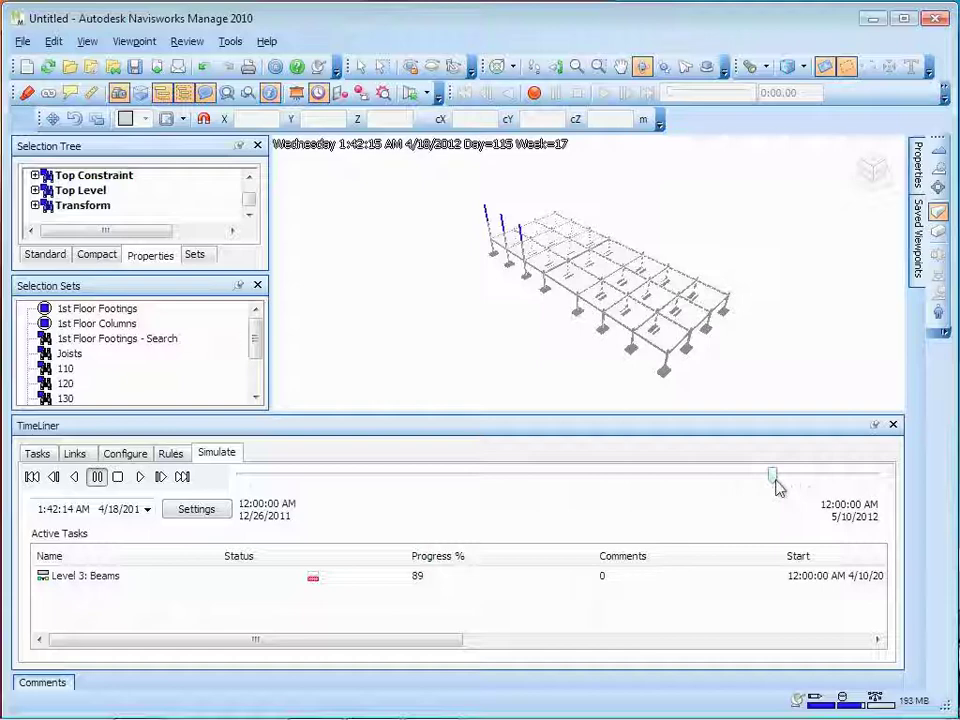
click(141, 477)
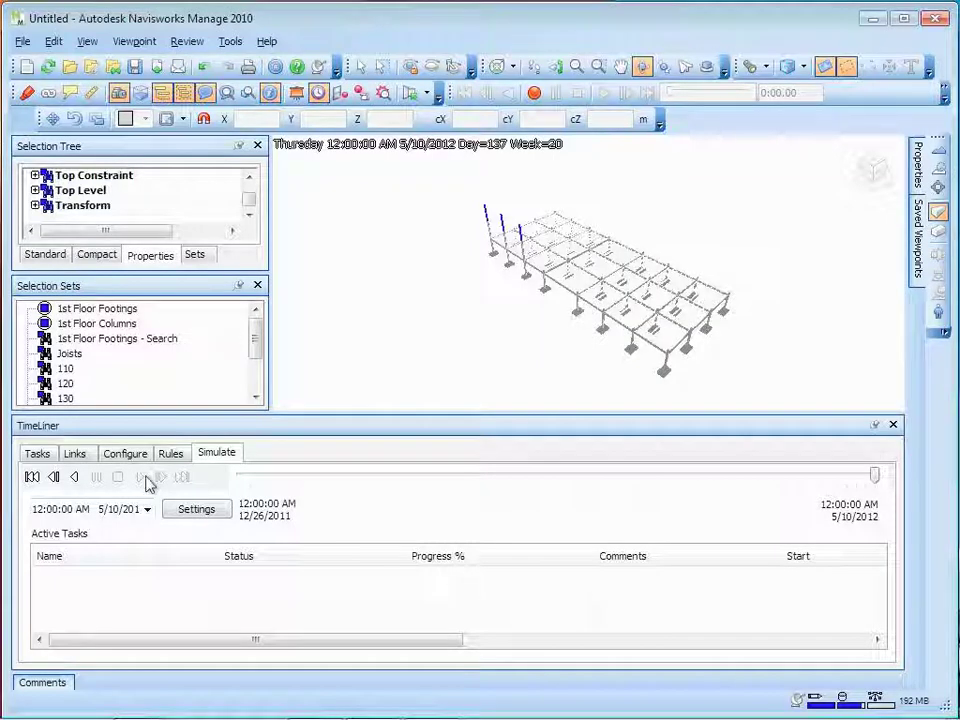
Switch to Revit Structure, orbit the Export to NW Struc 3D view to inspect the frame, and return to Navisworks.
mouse_move(200, 712)
click(430, 702)
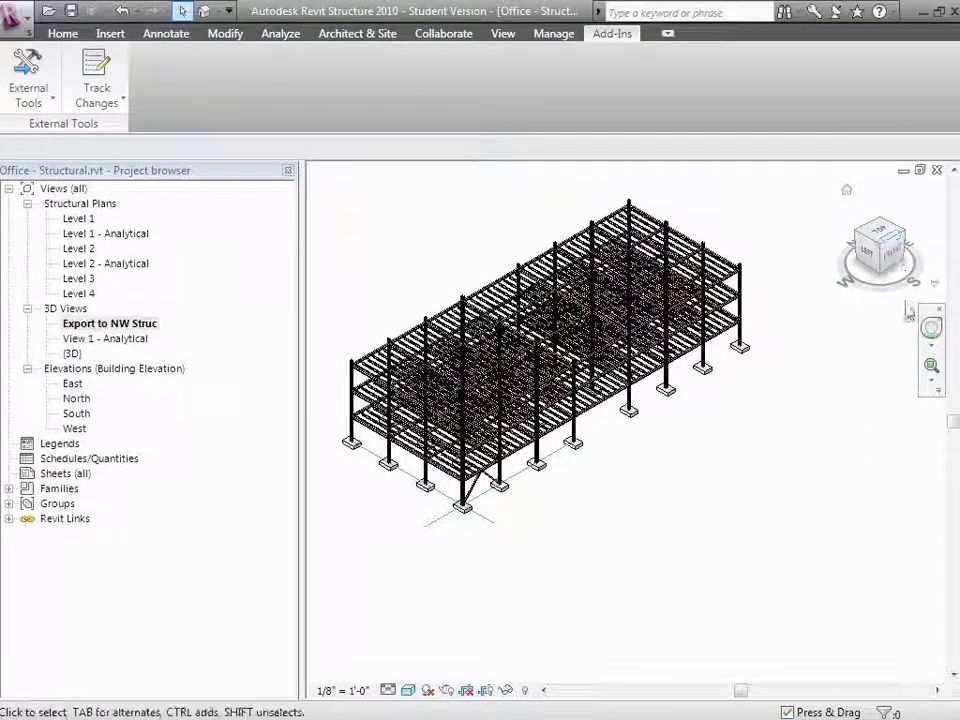
click(931, 327)
drag(740, 455, 696, 422)
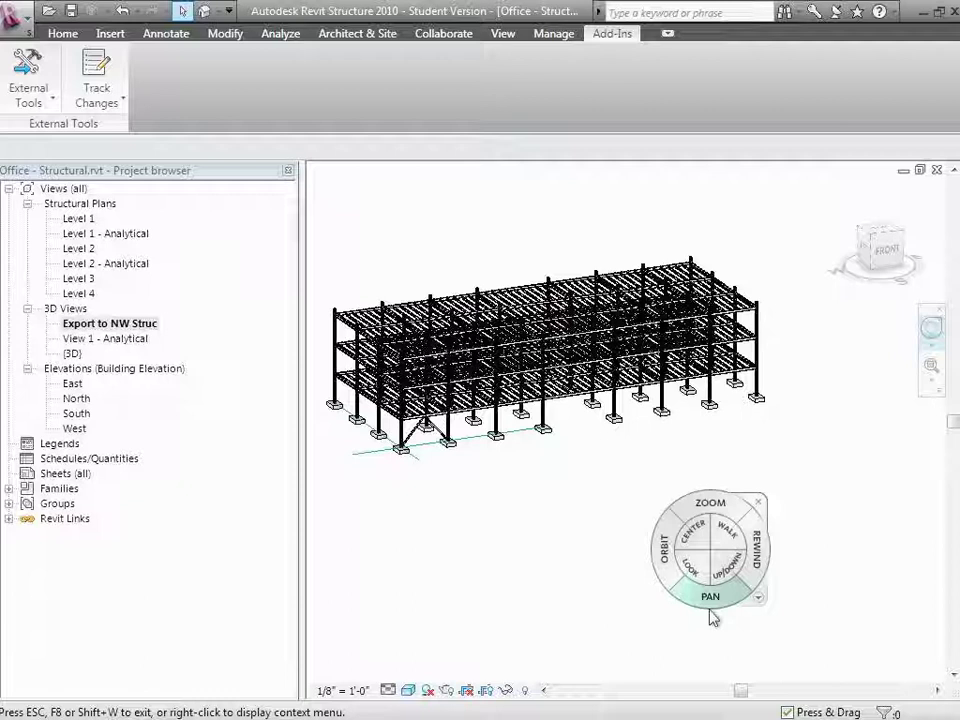
key(Escape)
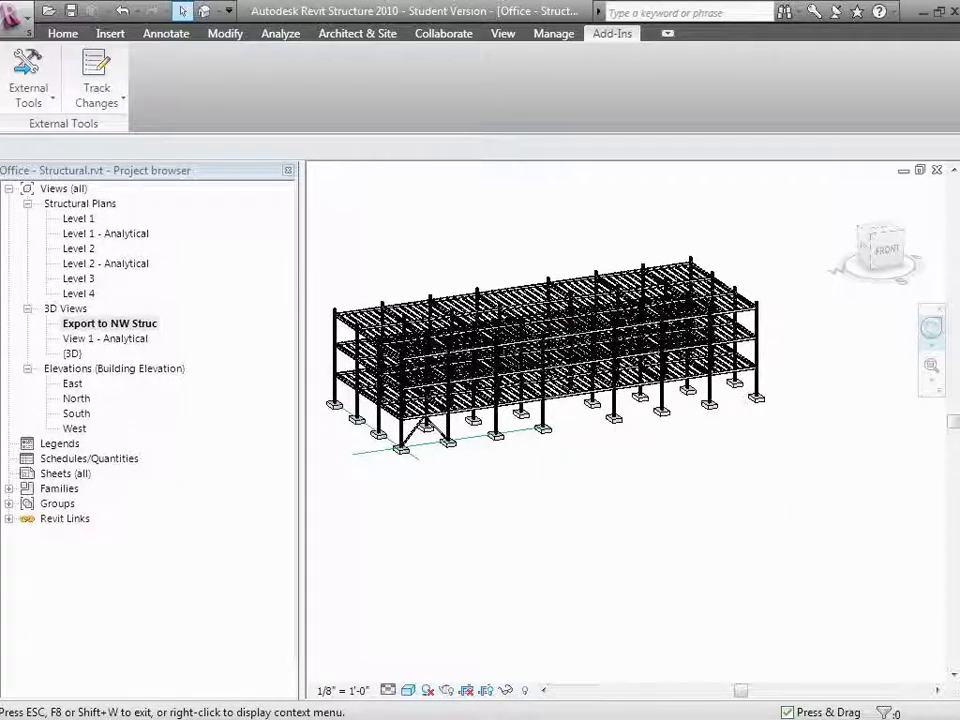
click(944, 14)
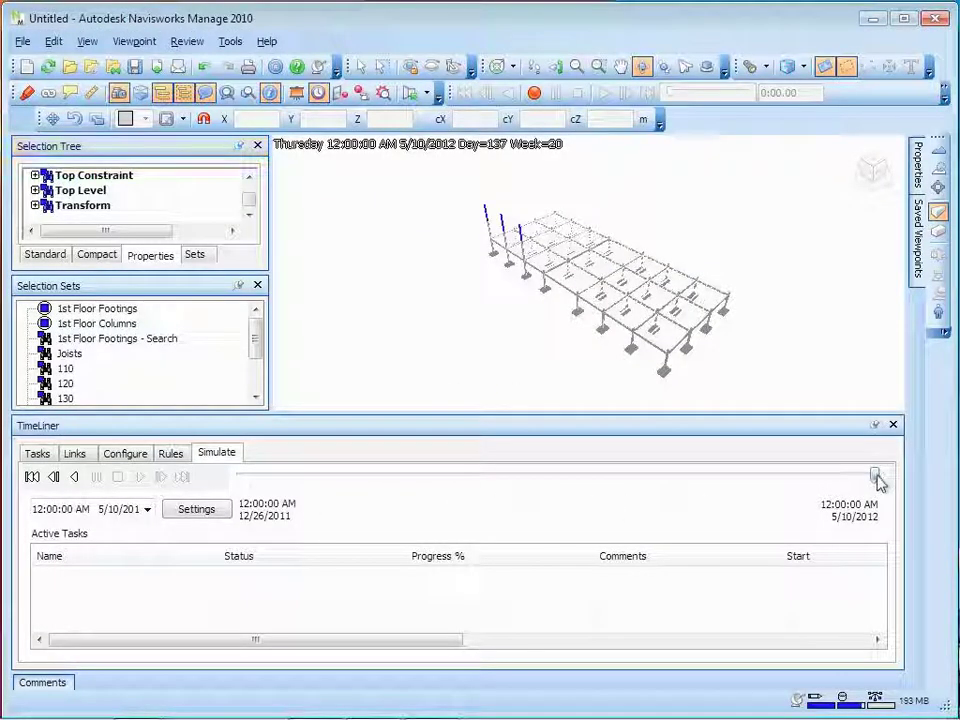
Scrub the simulation back to mid-March 2012 and inspect the partly built frame up close from another side.
drag(874, 476, 623, 480)
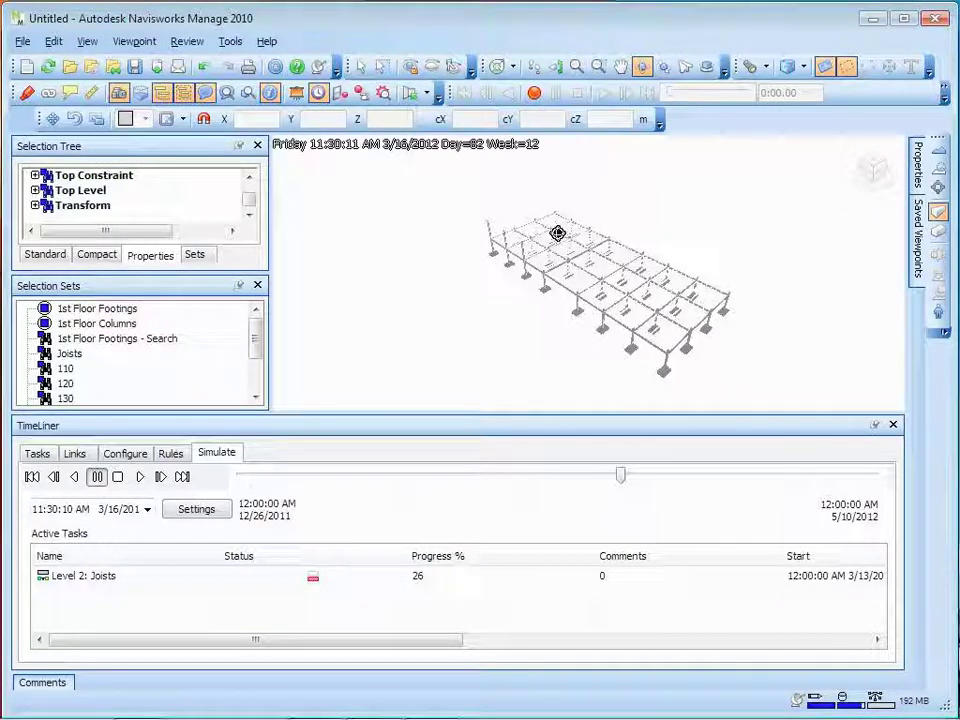
click(642, 66)
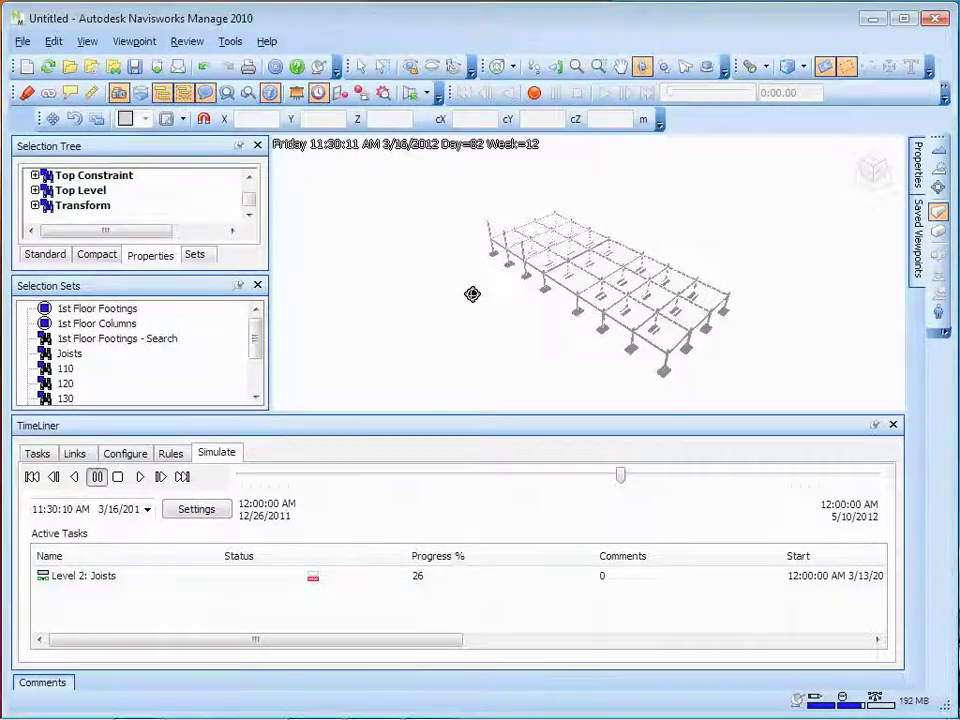
drag(474, 296, 401, 328)
scroll(672, 370, up, 5)
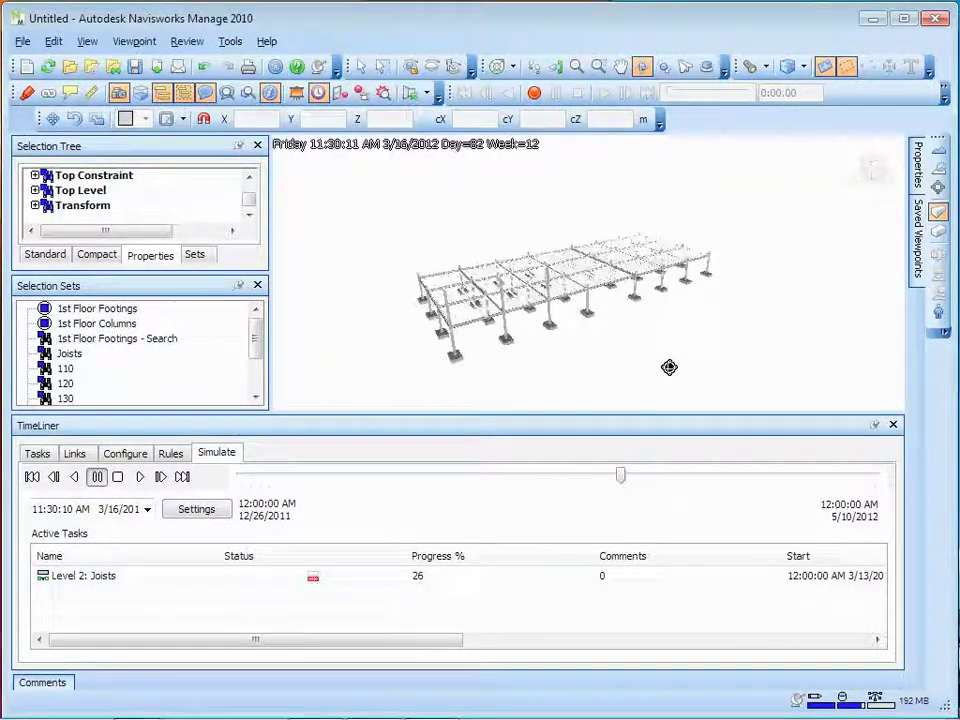
scroll(672, 357, up, 3)
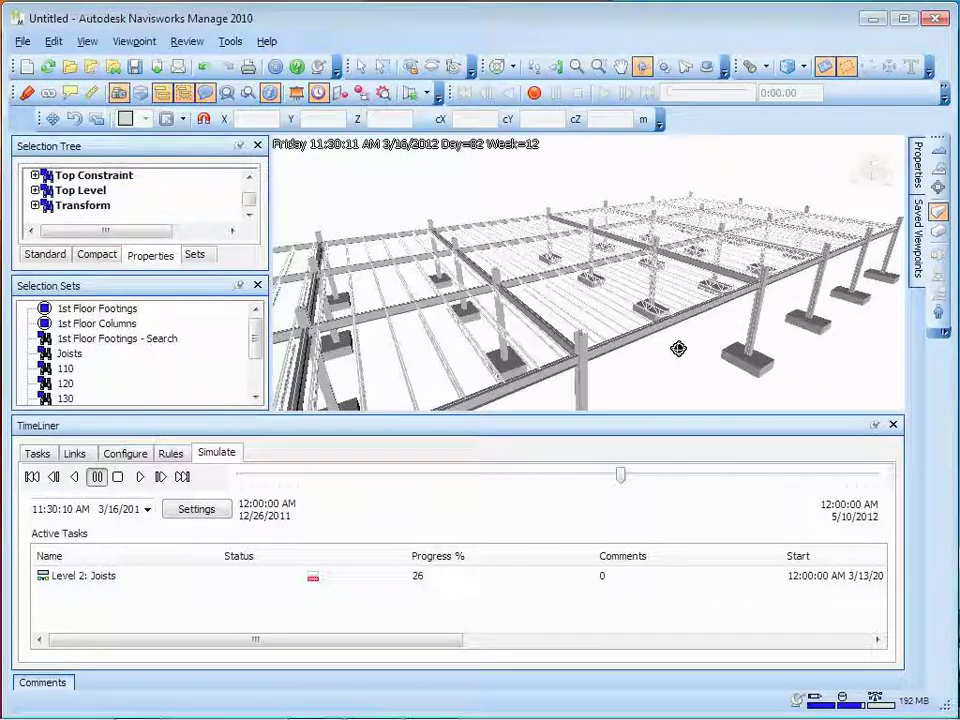
Centre the view on the footings and scrub the simulation back to January 21, 2012 and forward to February 26, 2012.
click(620, 66)
drag(754, 330, 730, 196)
drag(624, 477, 371, 479)
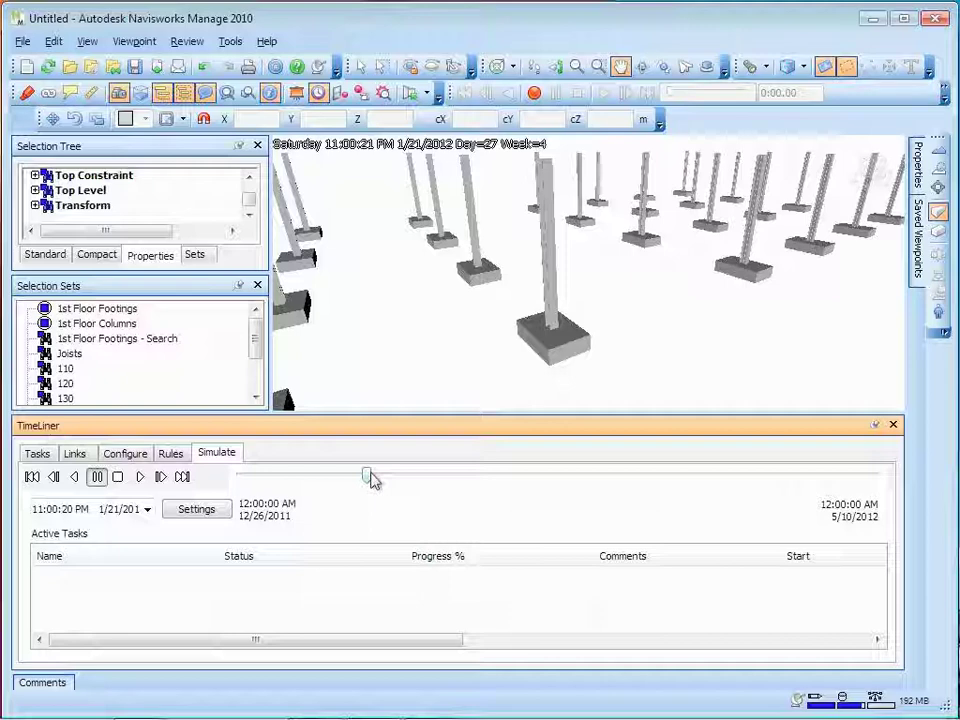
drag(371, 480, 538, 495)
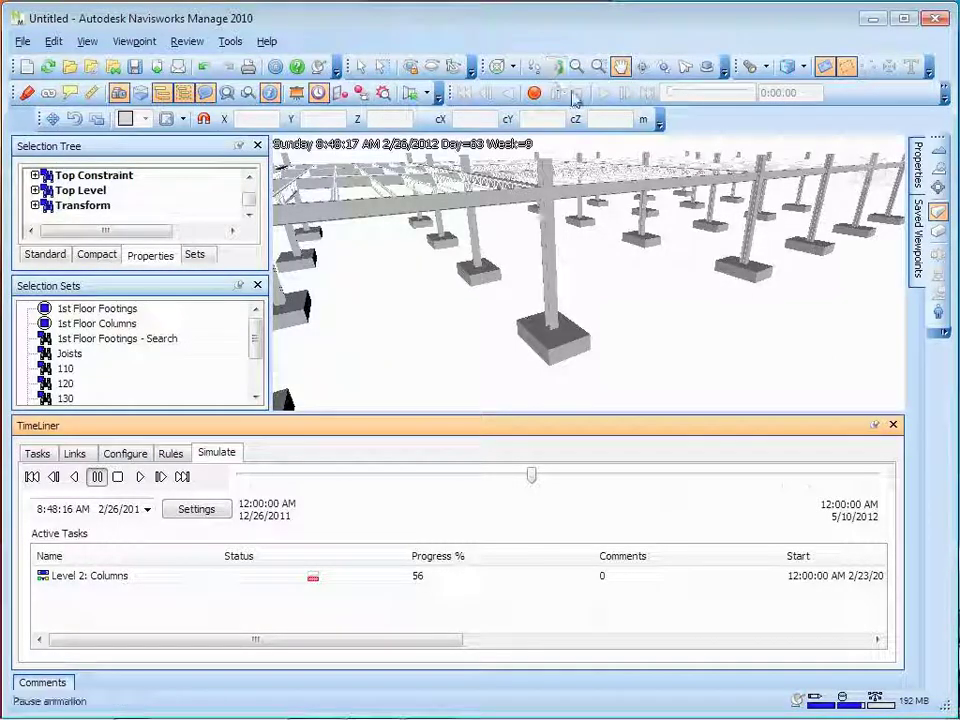
View the frame from below the footings and scrub the simulation back to February 2, 2012.
drag(615, 362, 594, 224)
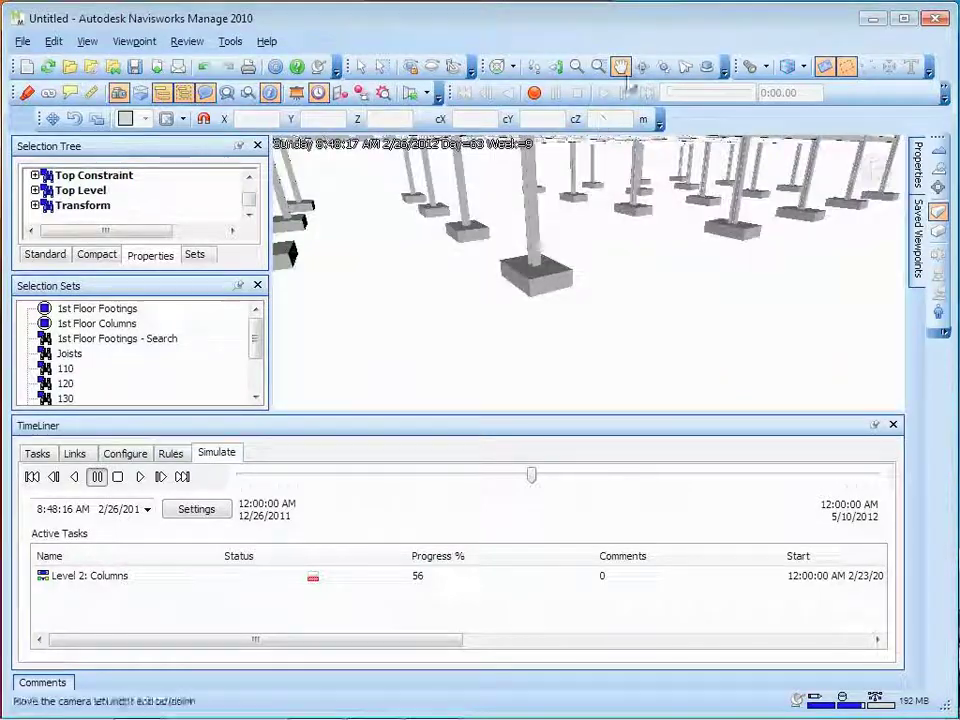
click(642, 66)
drag(638, 281, 639, 350)
drag(529, 478, 415, 490)
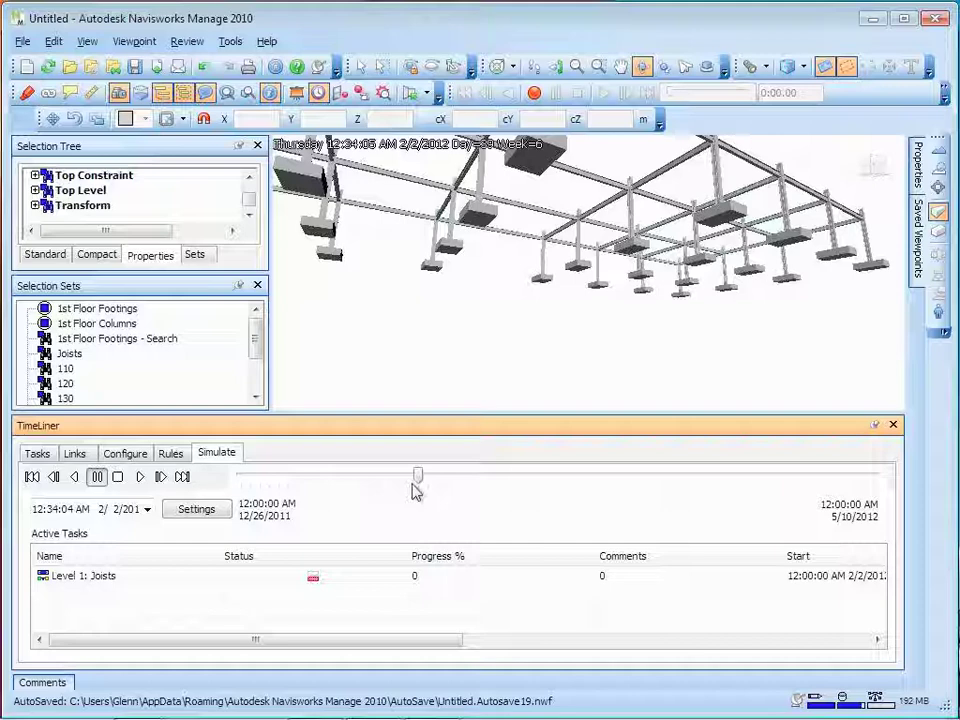
Show the selection tree in its Standard arrangement and expand Level 1 of the Office - Architectural - Class3A model.
scroll(208, 217, up, 3)
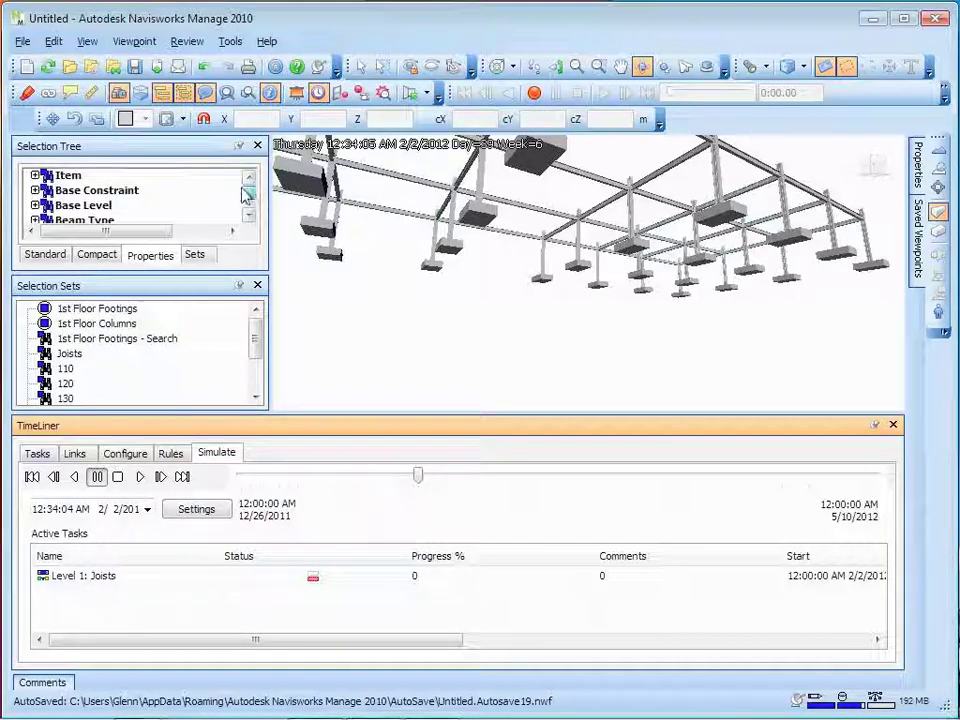
click(42, 254)
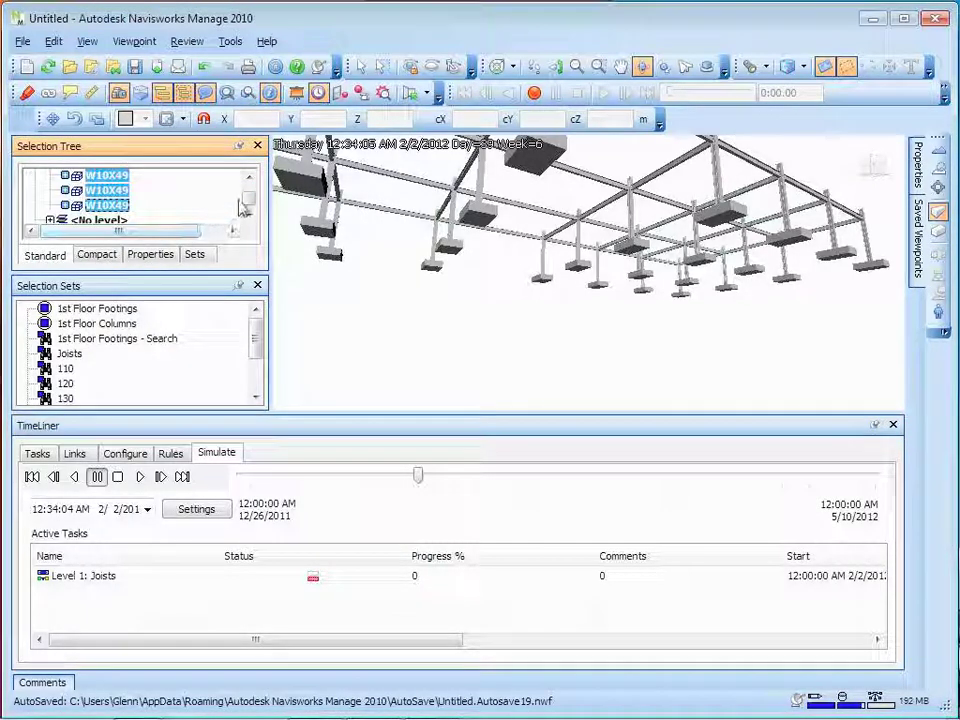
drag(245, 205, 246, 189)
scroll(38, 183, up, 1)
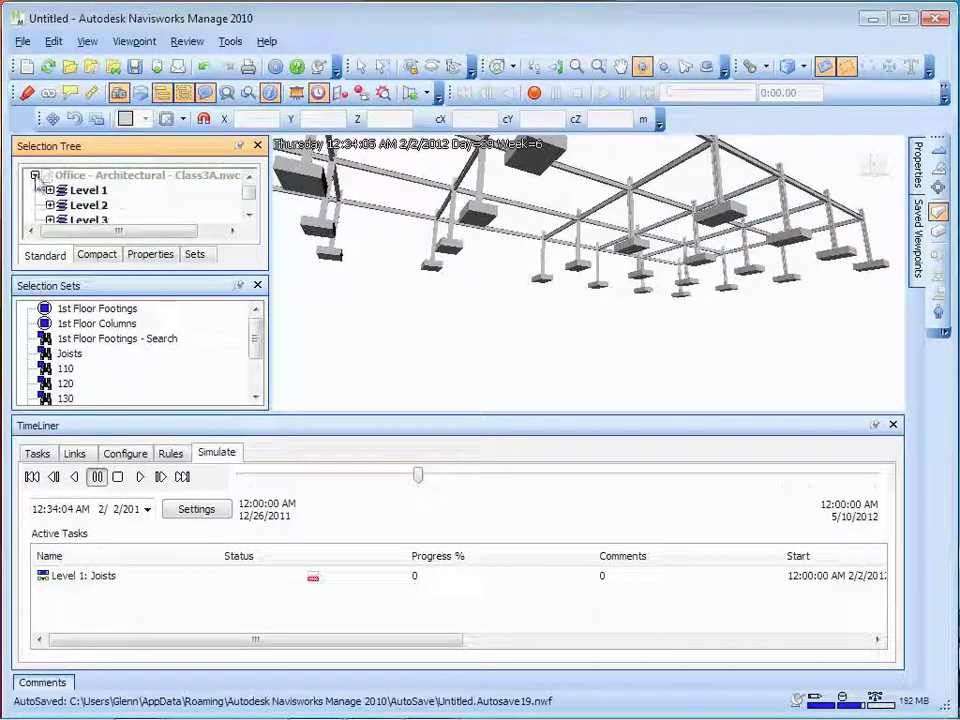
double_click(88, 190)
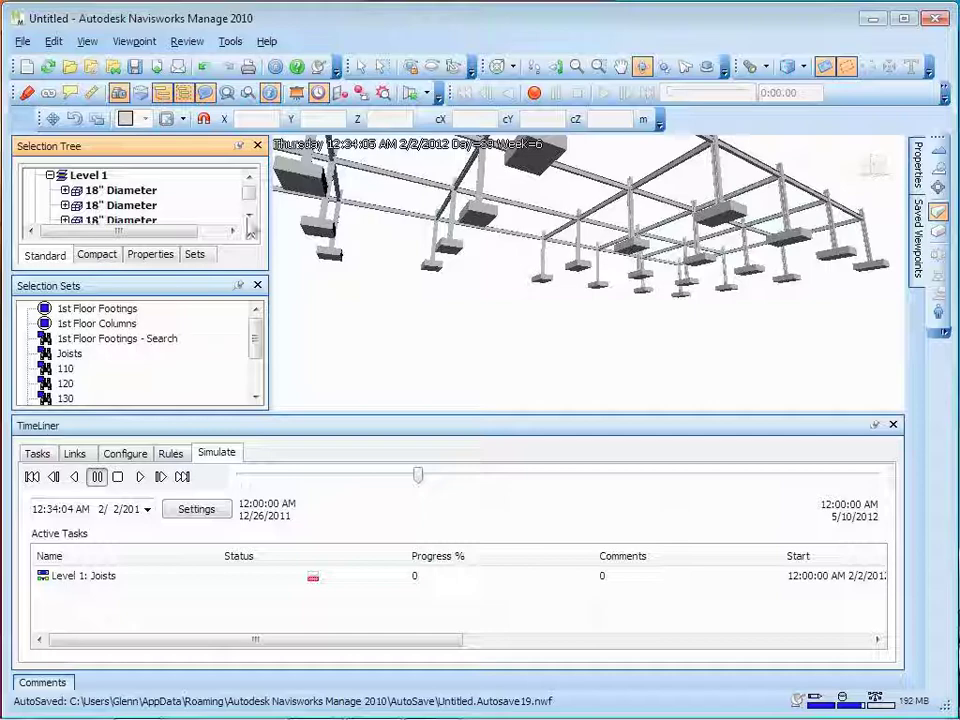
Frame the whole structure from above and set up an animation export with TimeLiner Simulation as source and Windows AVI as format.
drag(438, 269, 544, 201)
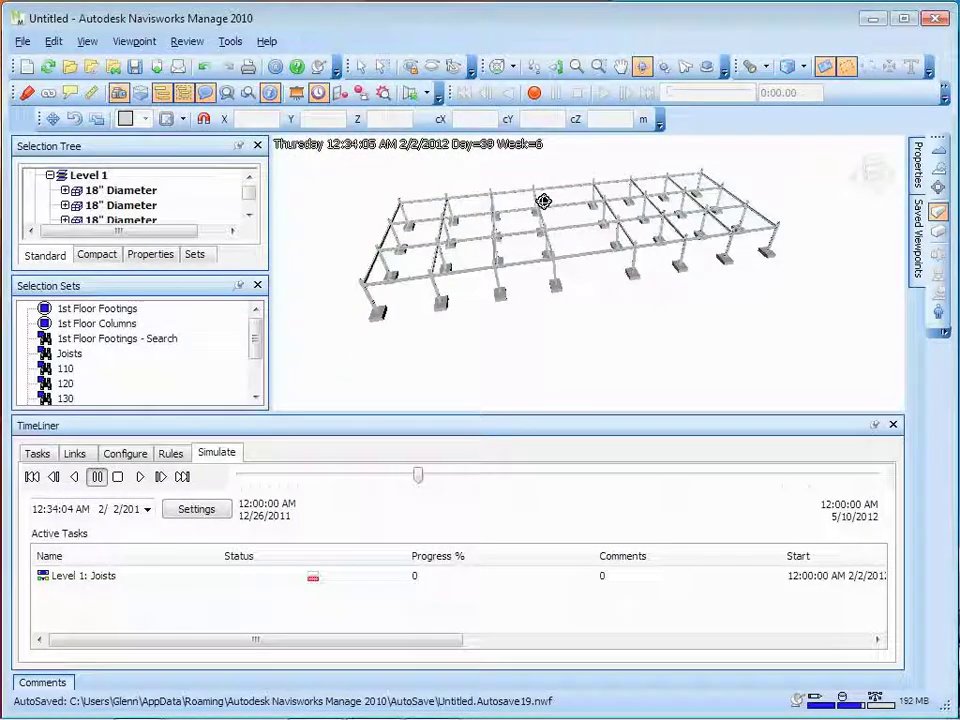
click(22, 41)
mouse_move(94, 403)
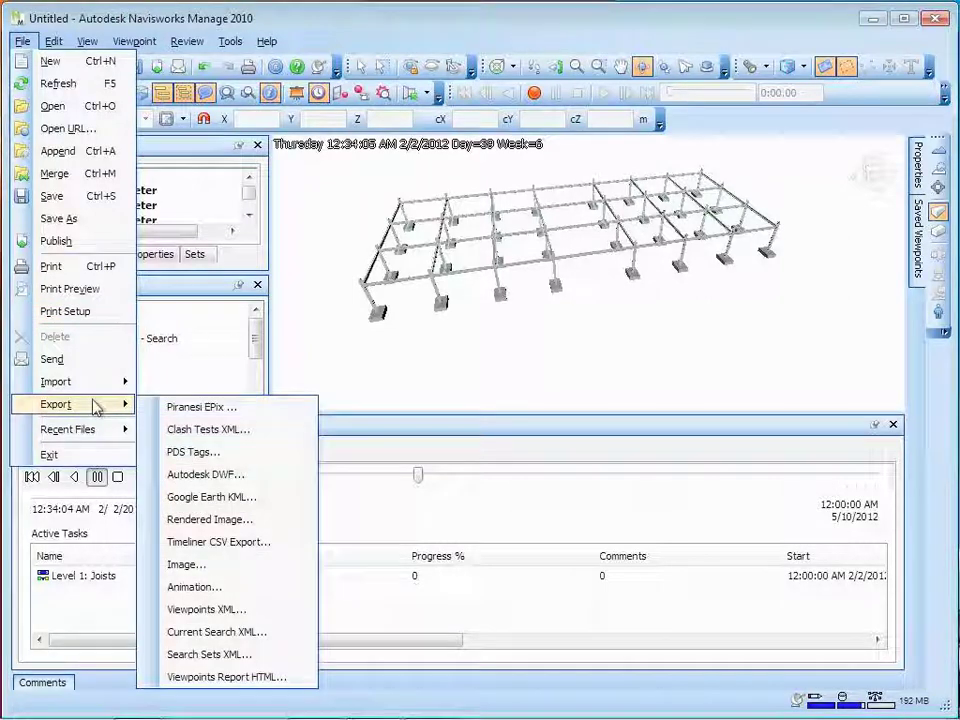
click(212, 588)
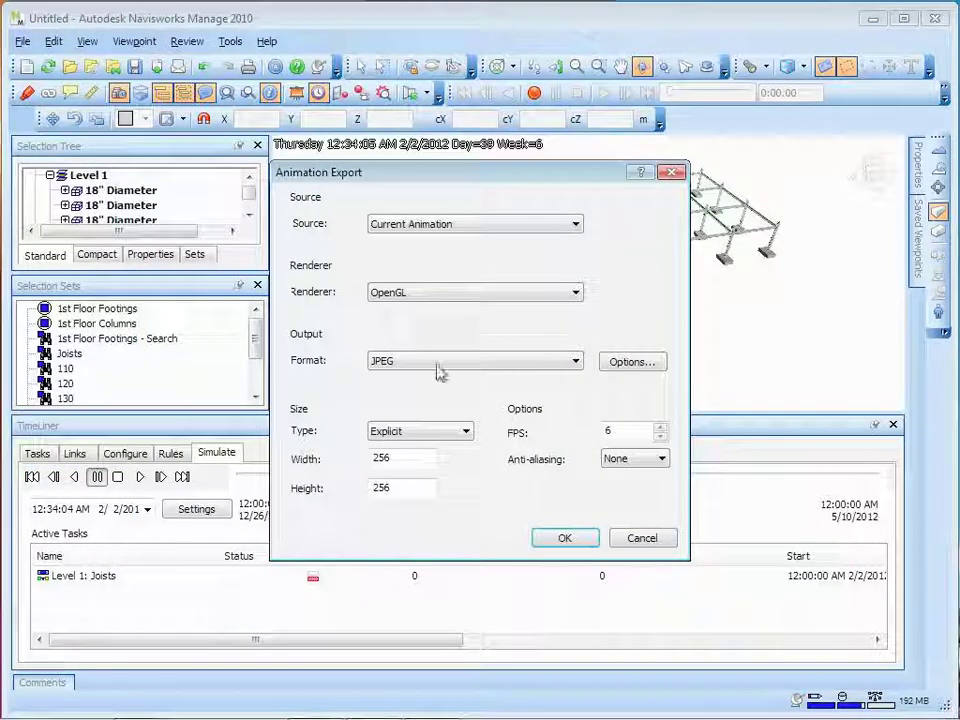
click(445, 224)
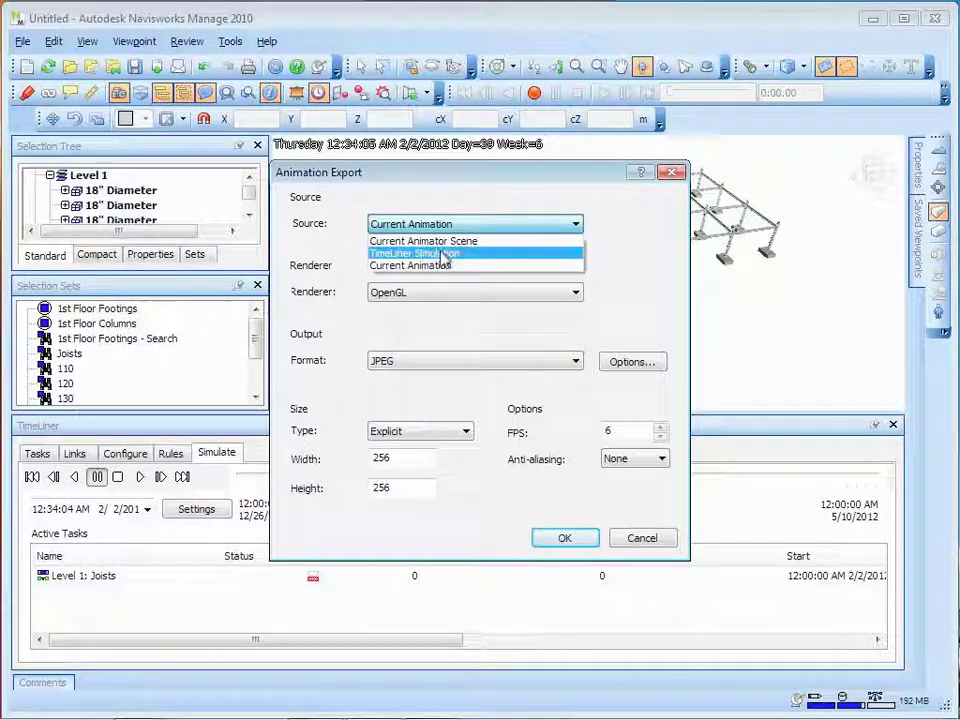
click(445, 254)
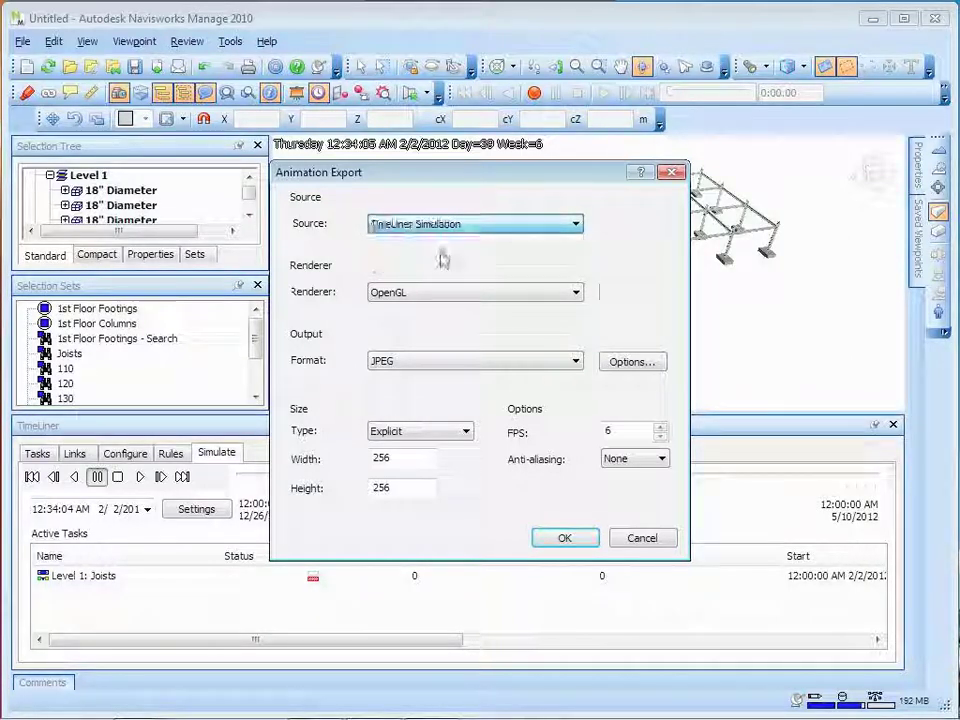
click(471, 364)
click(449, 399)
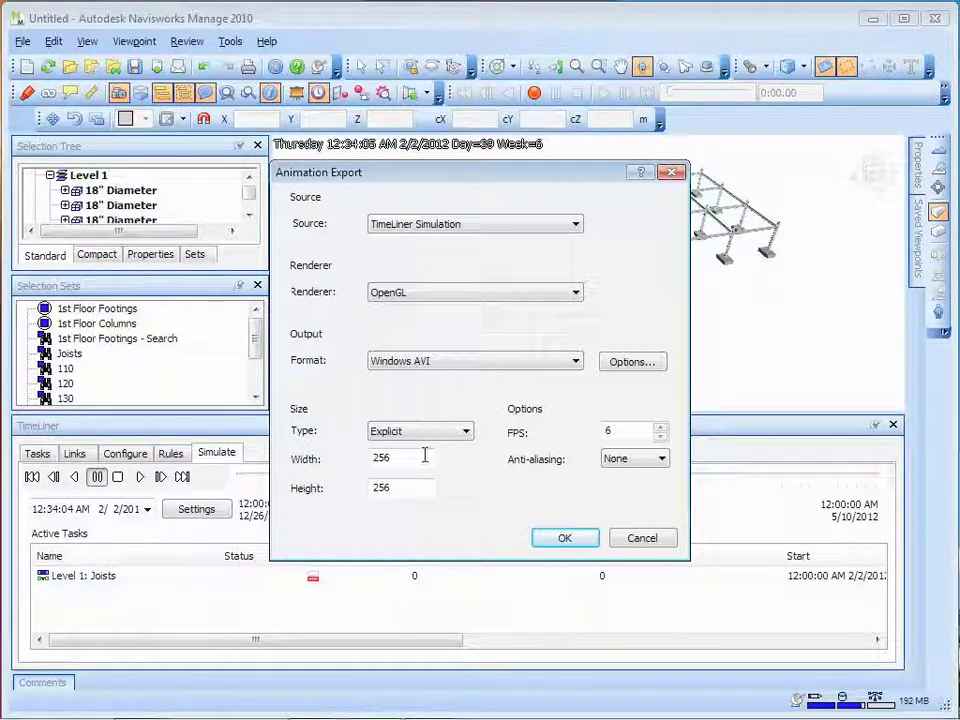
Set the export size type to Use View and save the animation as Office - Architectural - Class3A-TimeLiner.avi in the Session 19 folder.
click(432, 431)
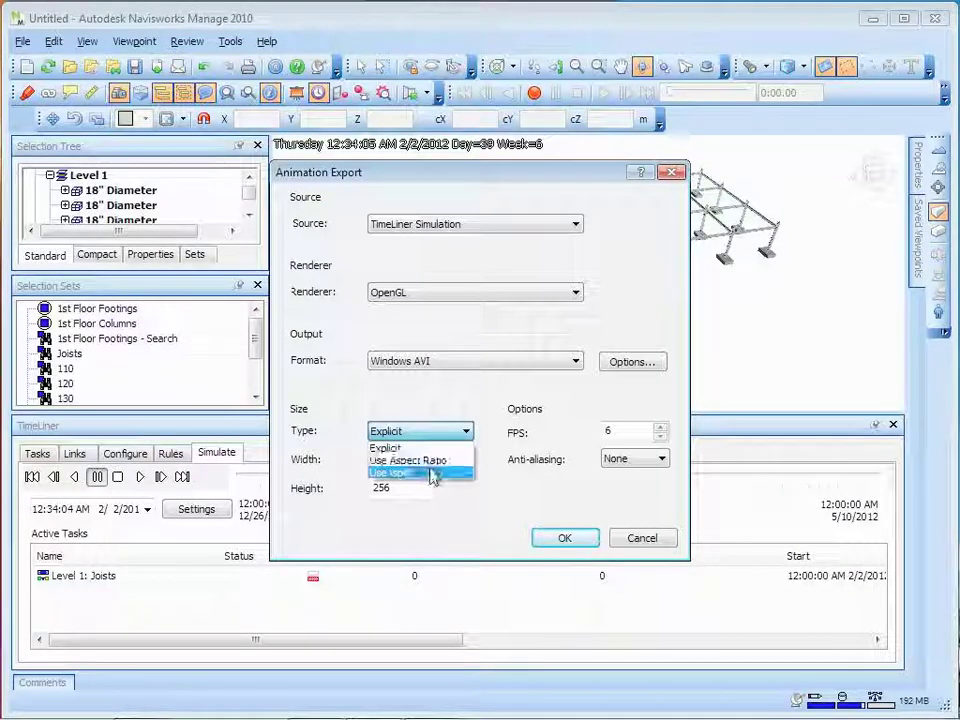
click(430, 475)
click(561, 545)
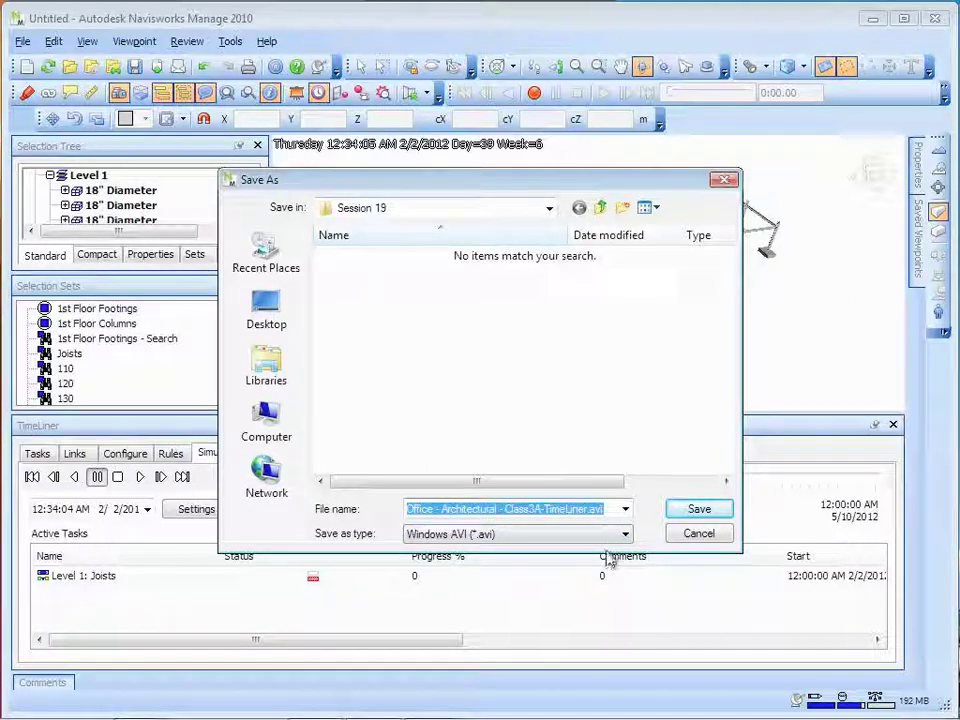
click(684, 515)
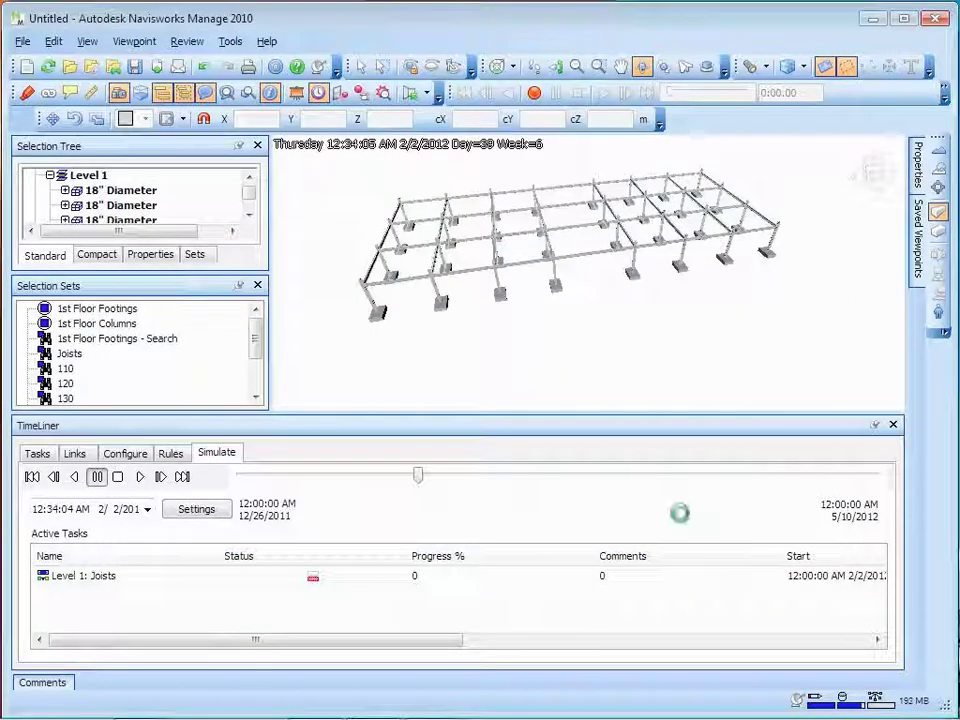